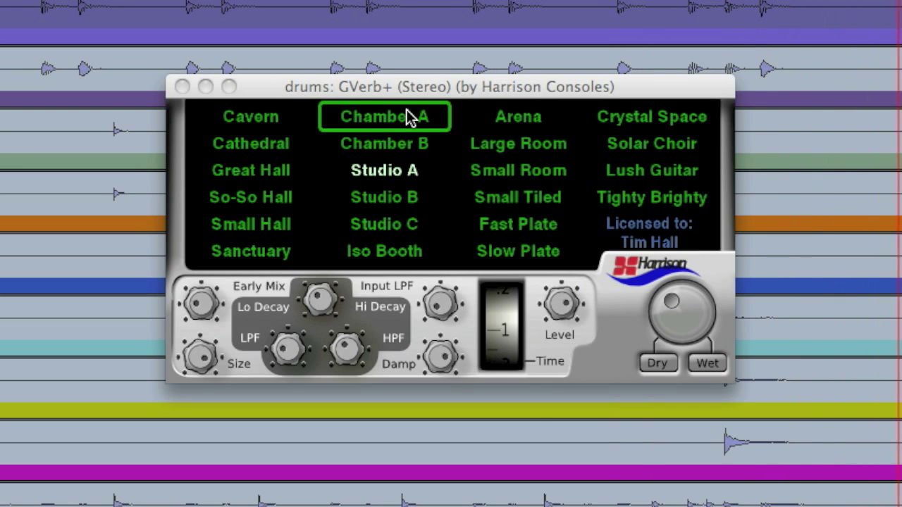
Step: Audition the Studio B, Studio C and Small Room reverb presets, settling on Chamber A
{"action": "left_click", "coordinate": [382, 197]}
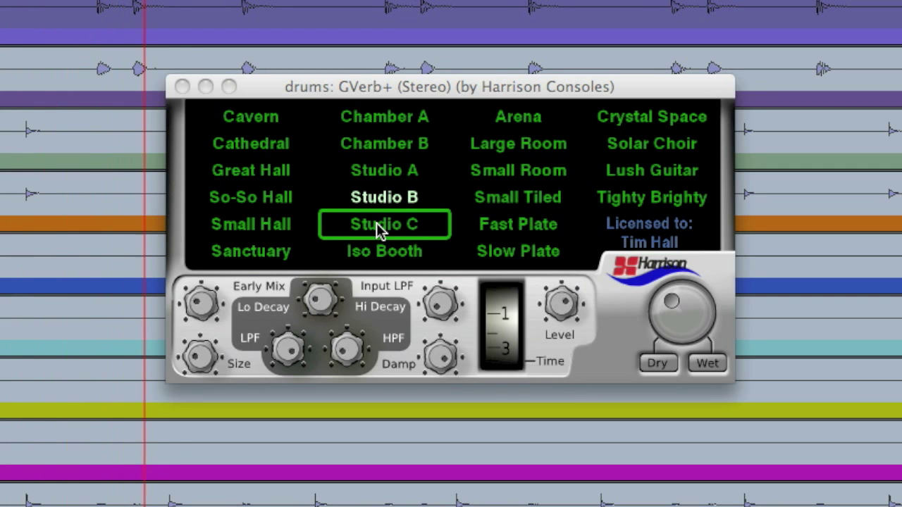
{"action": "left_click", "coordinate": [376, 222]}
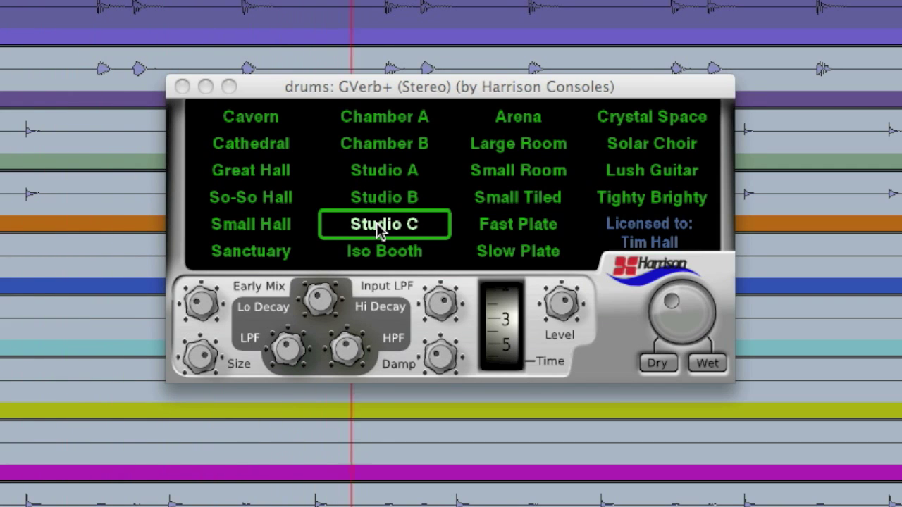
{"action": "left_click", "coordinate": [474, 174]}
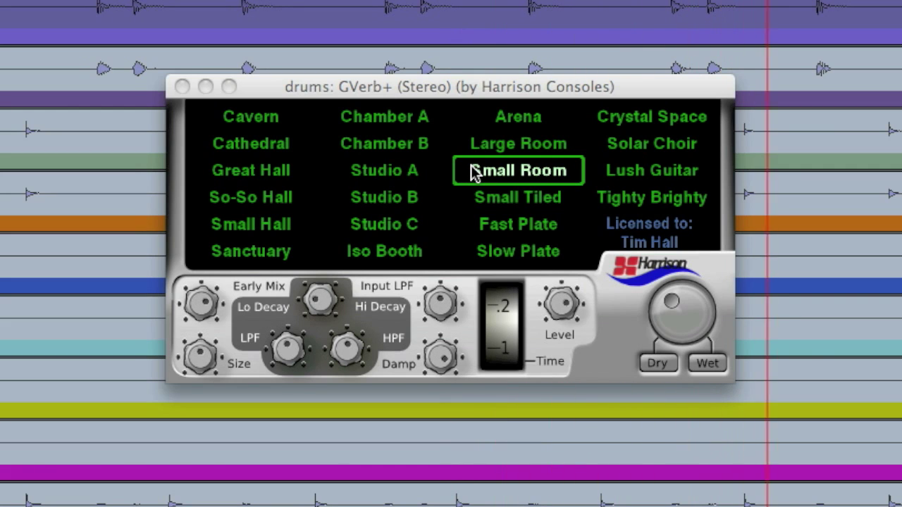
{"action": "left_click", "coordinate": [418, 127]}
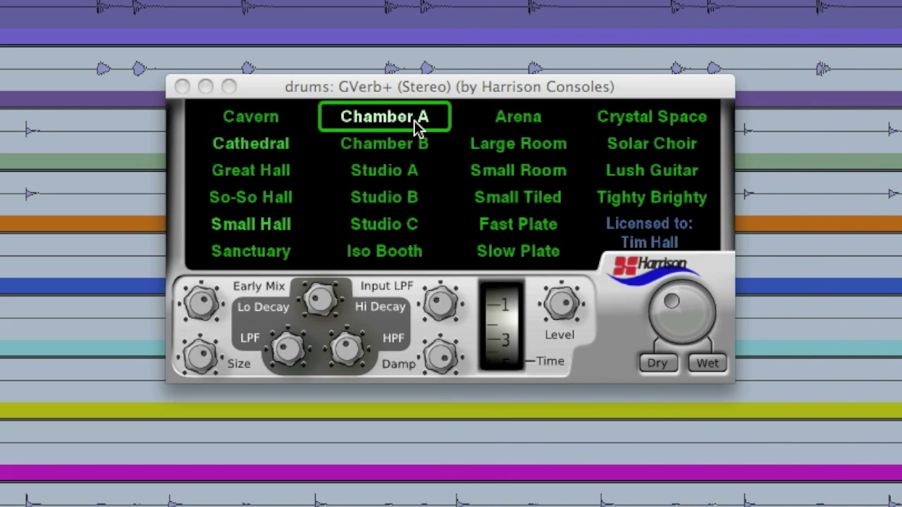
Step: Lower the Chamber A high cutoff to about 40 Hz, then load Small Hall
{"action": "mouse_move", "coordinate": [356, 346]}
{"action": "left_mouse_down"}
{"action": "mouse_move", "coordinate": [351, 352]}
{"action": "mouse_move", "coordinate": [343, 343]}
{"action": "mouse_move", "coordinate": [345, 351]}
{"action": "left_mouse_up"}
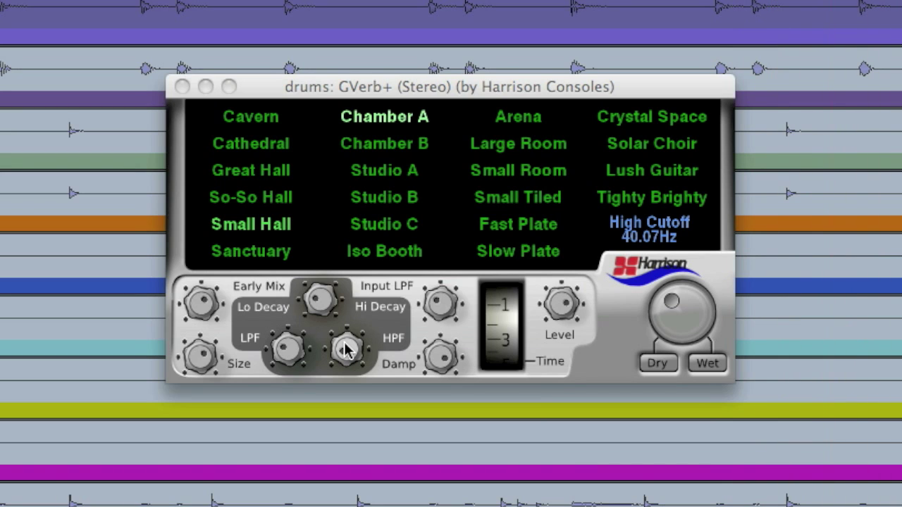
{"action": "left_click_drag", "start_coordinate": [343, 343], "coordinate": [342, 342]}
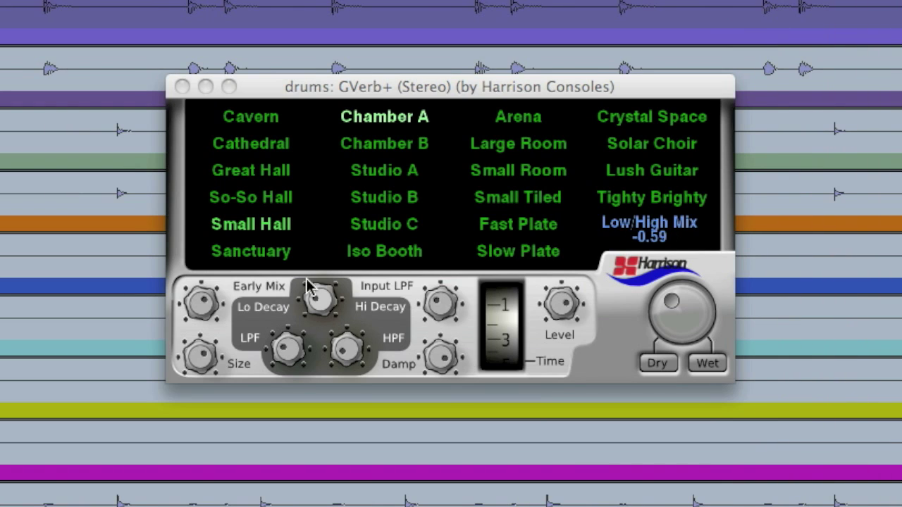
{"action": "left_click", "coordinate": [284, 229]}
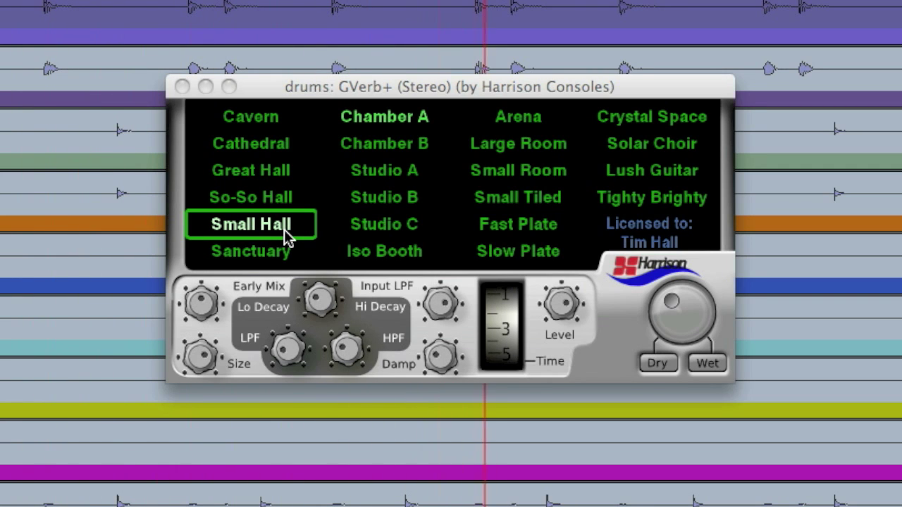
Step: Retune the Small Hall reverb's low and high cutoff knobs
{"action": "mouse_move", "coordinate": [287, 348]}
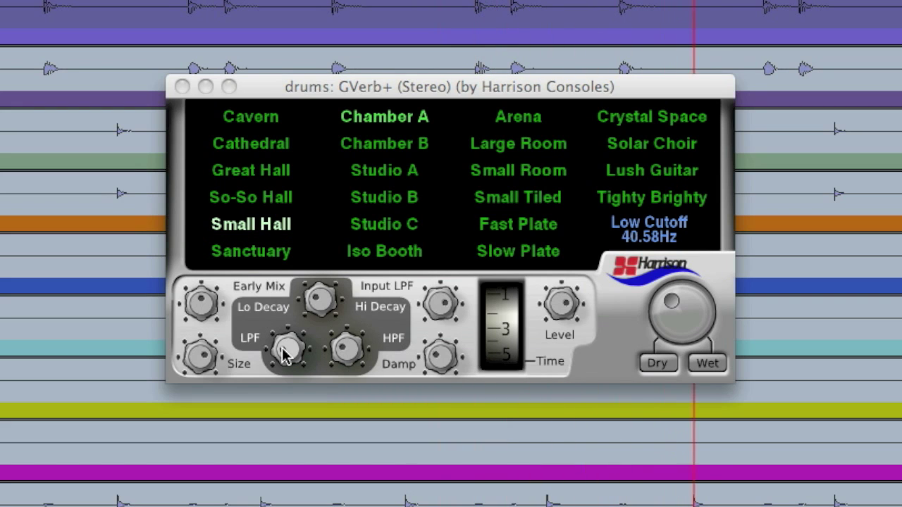
{"action": "scroll", "coordinate": [285, 352], "scroll_direction": "up", "scroll_amount": 8}
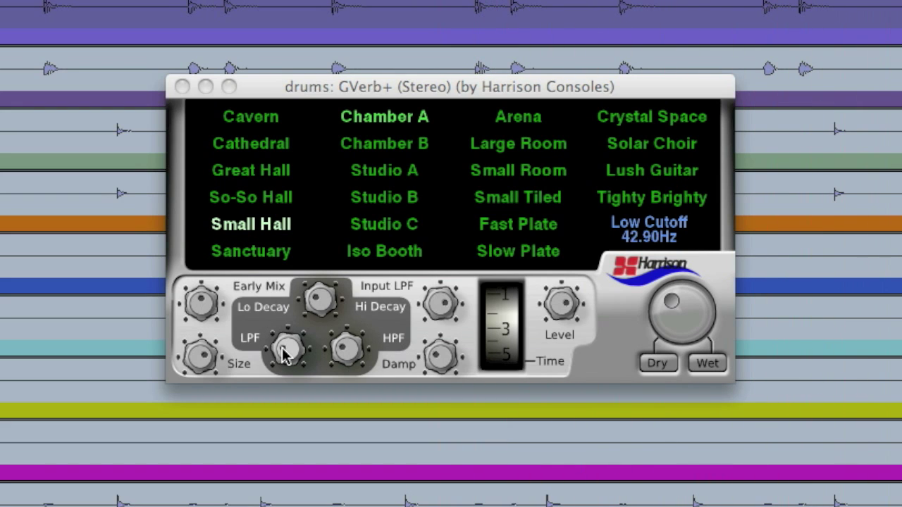
{"action": "mouse_move", "coordinate": [358, 359]}
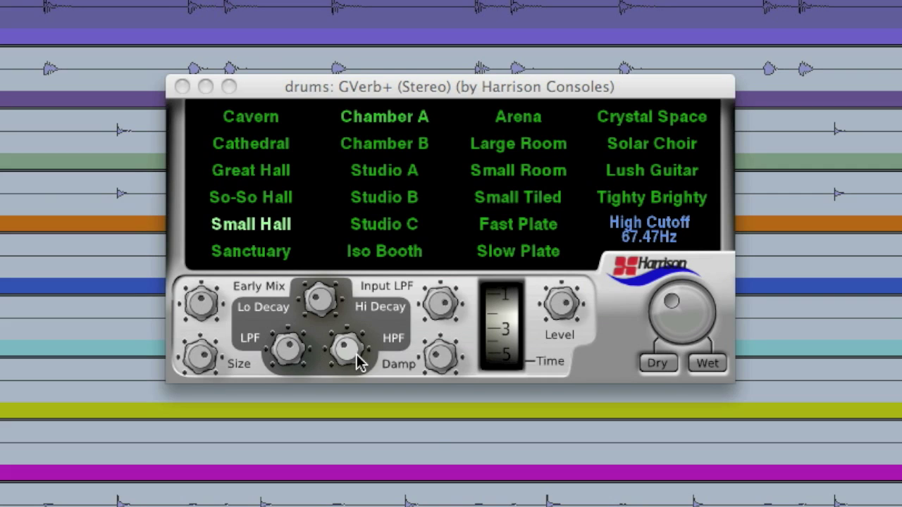
{"action": "scroll", "coordinate": [358, 359], "scroll_direction": "up", "scroll_amount": 6}
{"action": "scroll", "coordinate": [356, 359], "scroll_direction": "down", "scroll_amount": 4}
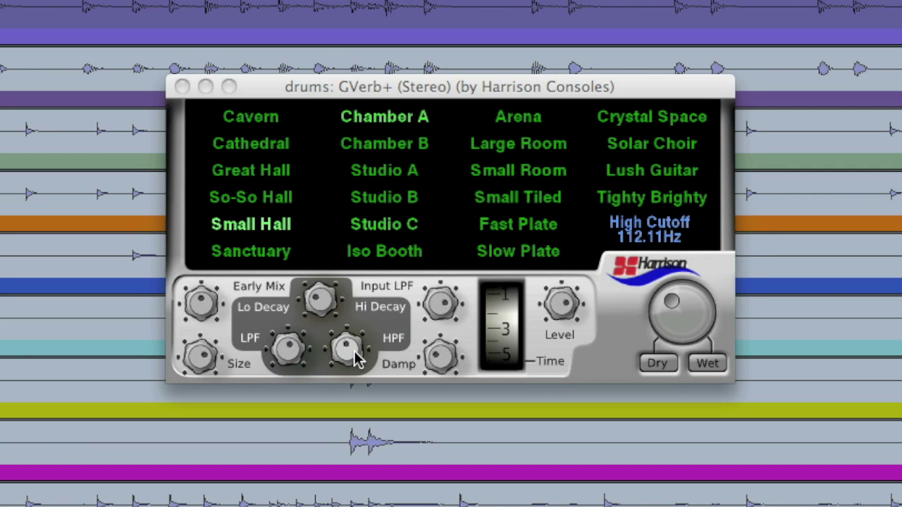
{"action": "scroll", "coordinate": [357, 359], "scroll_direction": "down", "scroll_amount": 2}
{"action": "scroll", "coordinate": [303, 357], "scroll_direction": "down", "scroll_amount": 4}
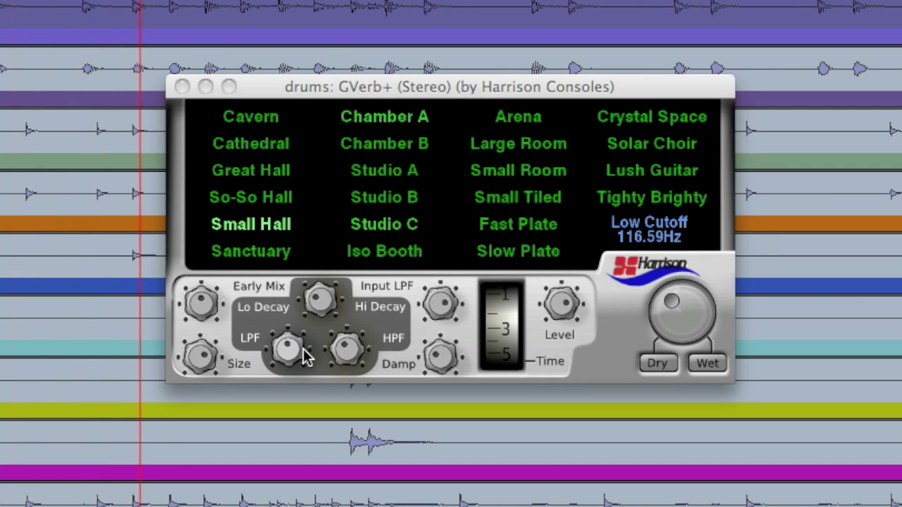
{"action": "scroll", "coordinate": [303, 357], "scroll_direction": "up", "scroll_amount": 3}
Step: Set the reverb's Low/High Mix knob to 0.73
{"action": "mouse_move", "coordinate": [324, 314]}
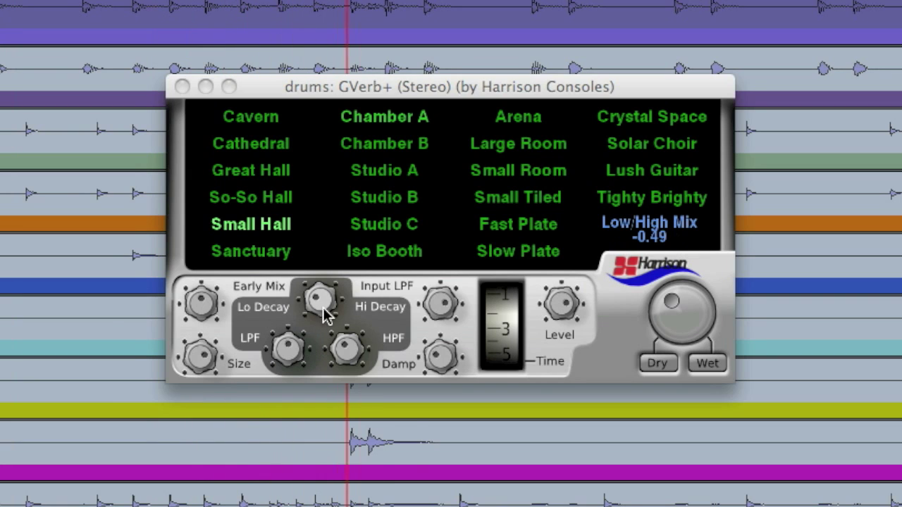
{"action": "scroll", "coordinate": [326, 312], "scroll_direction": "up", "scroll_amount": 5}
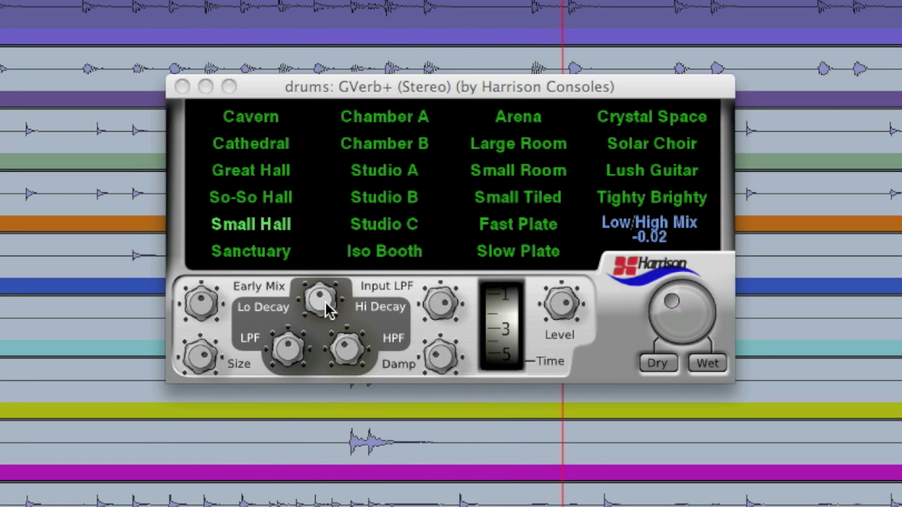
{"action": "scroll", "coordinate": [326, 310], "scroll_direction": "up", "scroll_amount": 4}
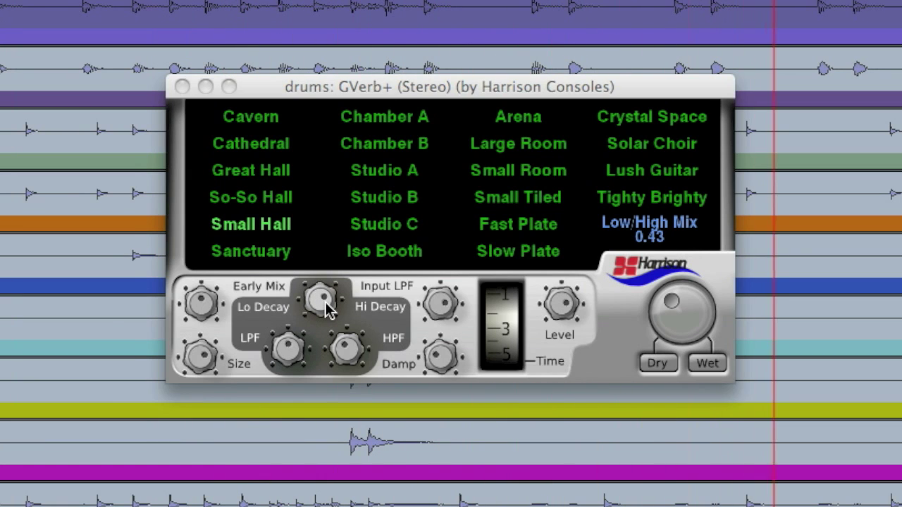
{"action": "scroll", "coordinate": [325, 311], "scroll_direction": "down", "scroll_amount": 8}
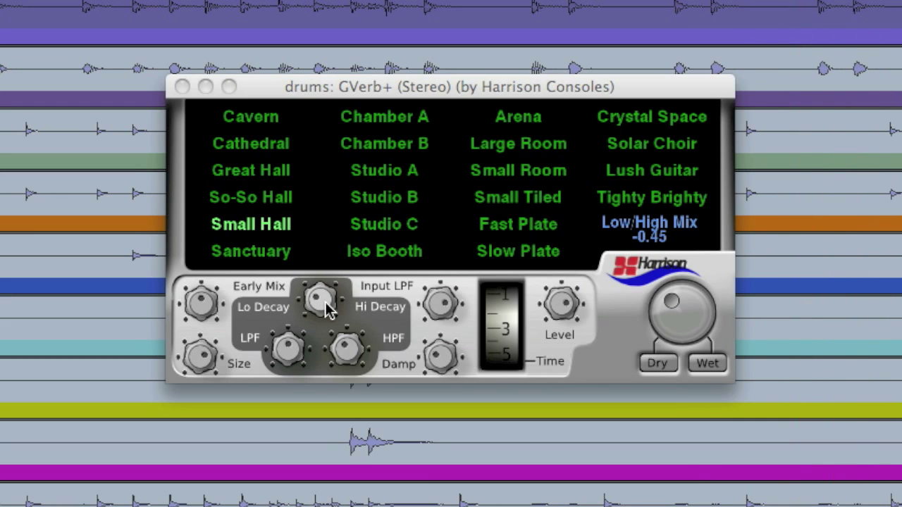
{"action": "scroll", "coordinate": [327, 310], "scroll_direction": "down", "scroll_amount": 1}
{"action": "scroll", "coordinate": [327, 310], "scroll_direction": "up", "scroll_amount": 4}
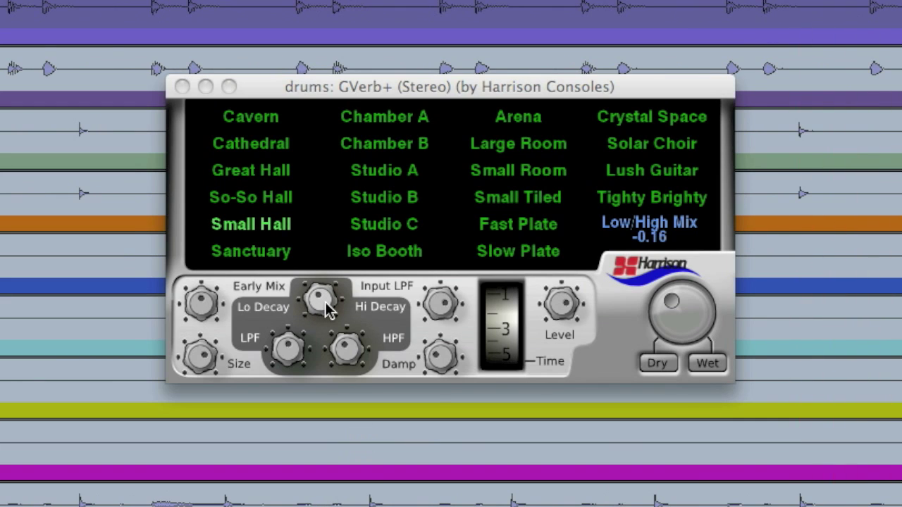
{"action": "scroll", "coordinate": [327, 310], "scroll_direction": "up", "scroll_amount": 1}
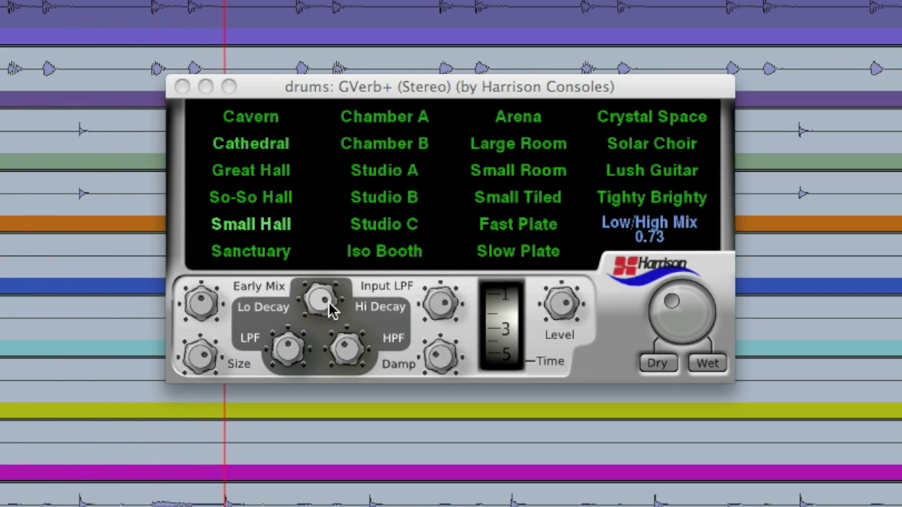
{"action": "left_click", "coordinate": [644, 363]}
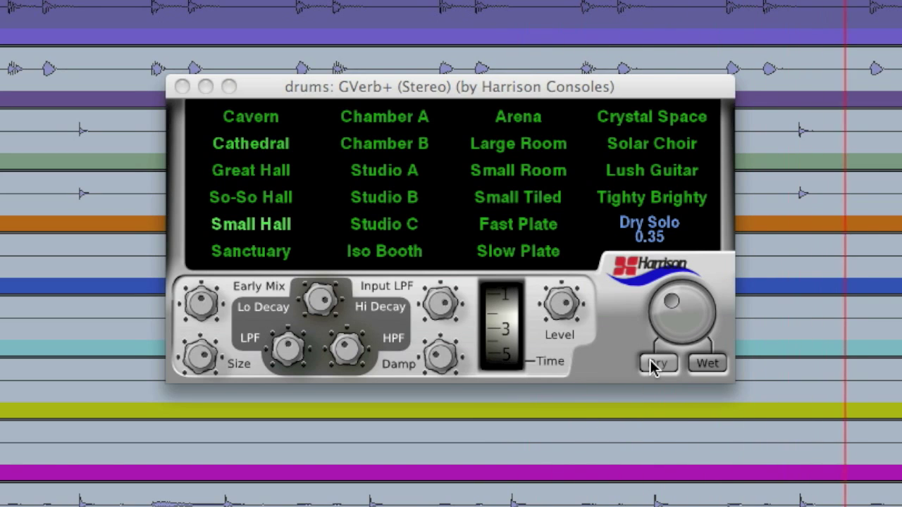
{"action": "left_click", "coordinate": [652, 365]}
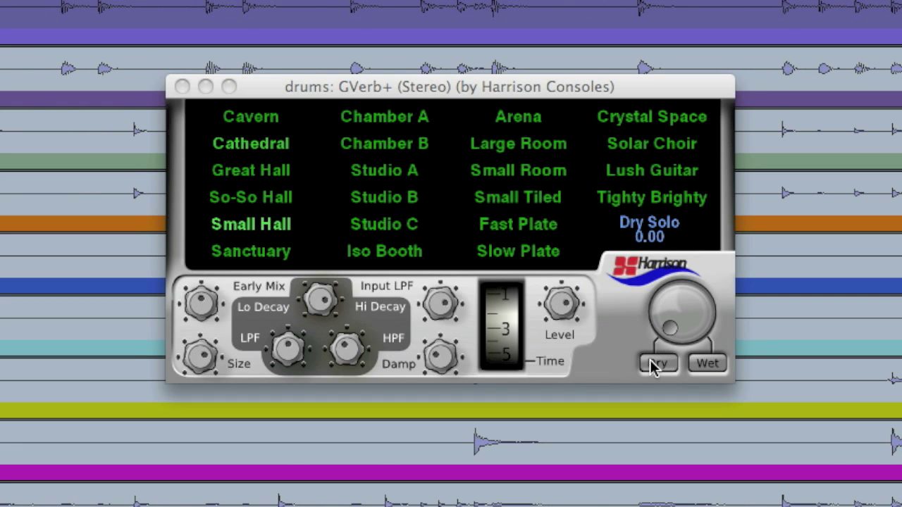
{"action": "left_click", "coordinate": [653, 365]}
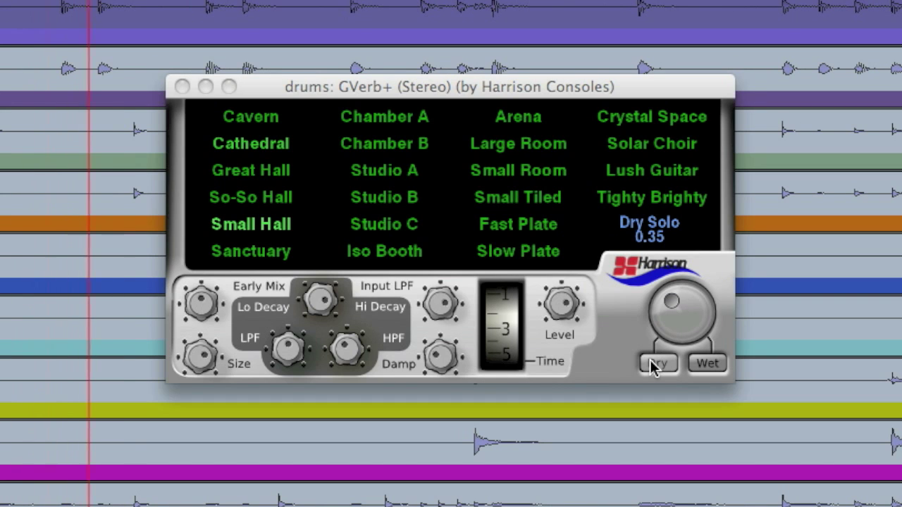
{"action": "left_click", "coordinate": [705, 365]}
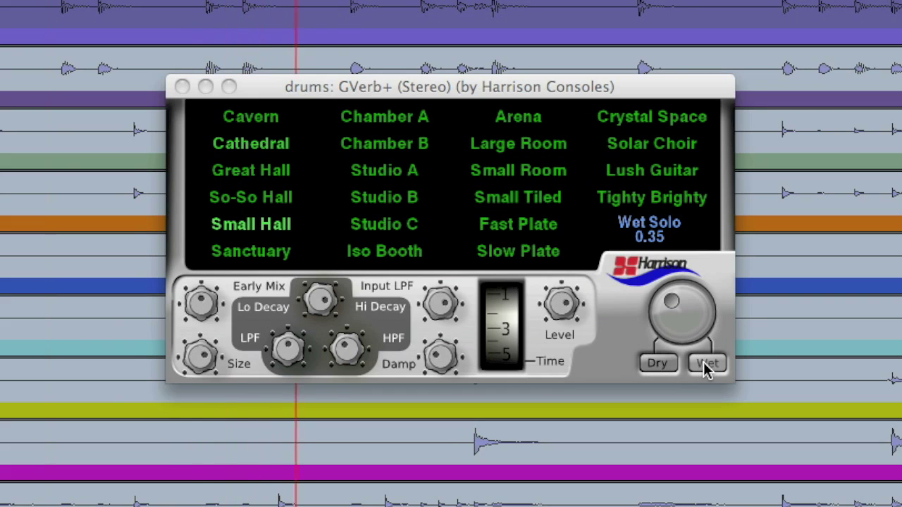
{"action": "left_click", "coordinate": [705, 366]}
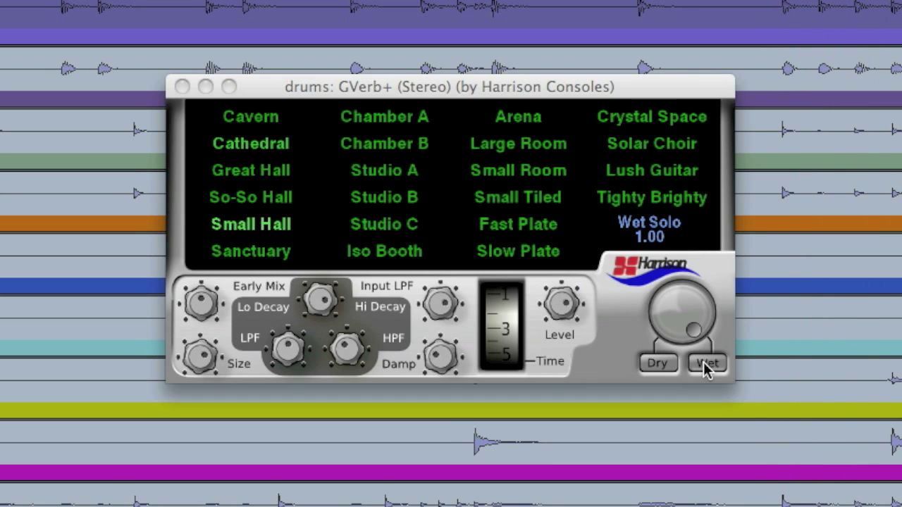
{"action": "left_click", "coordinate": [705, 366]}
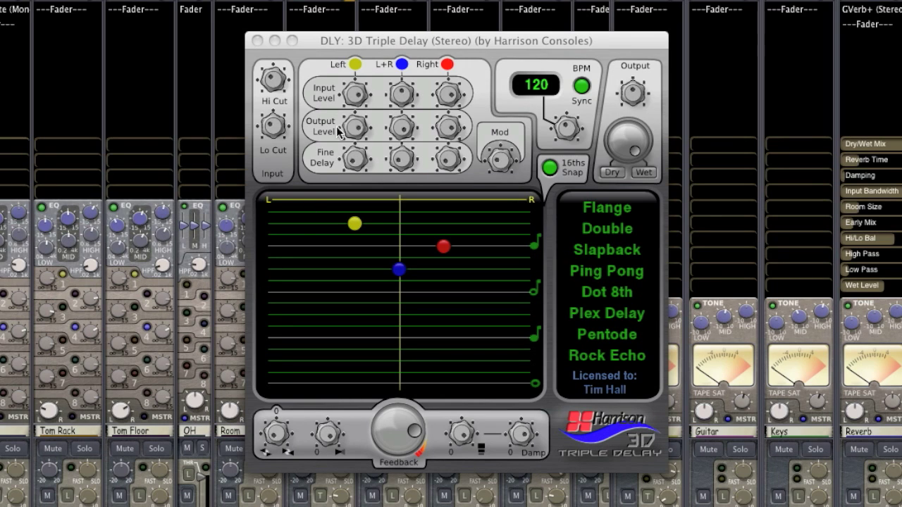
Step: Bring up the editor timeline with the Triple Delay at 174 BPM and toggle 16th-note snapping
{"action": "mouse_move", "coordinate": [356, 84]}
{"action": "left_click", "coordinate": [549, 168]}
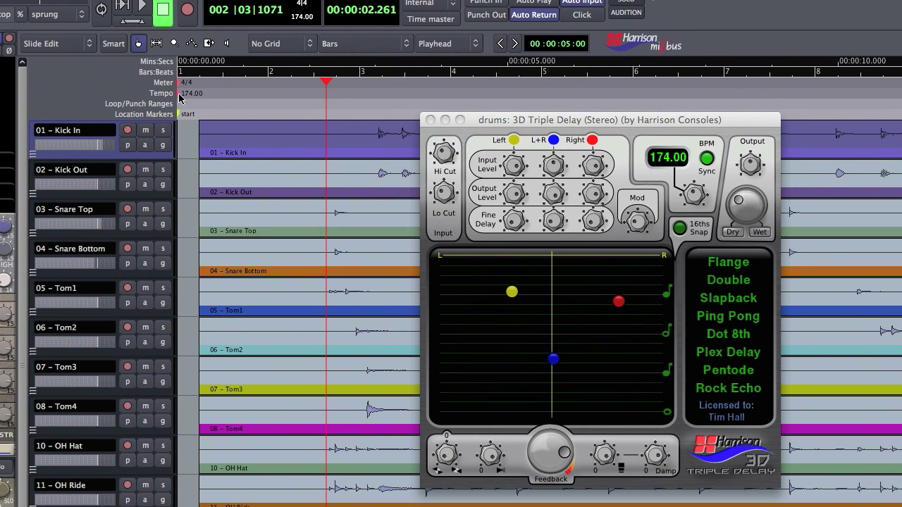
Step: Change the starting tempo marker to 150 BPM and place the playhead just past bar 7
{"action": "right_click", "coordinate": [179, 98]}
{"action": "left_click", "coordinate": [193, 97]}
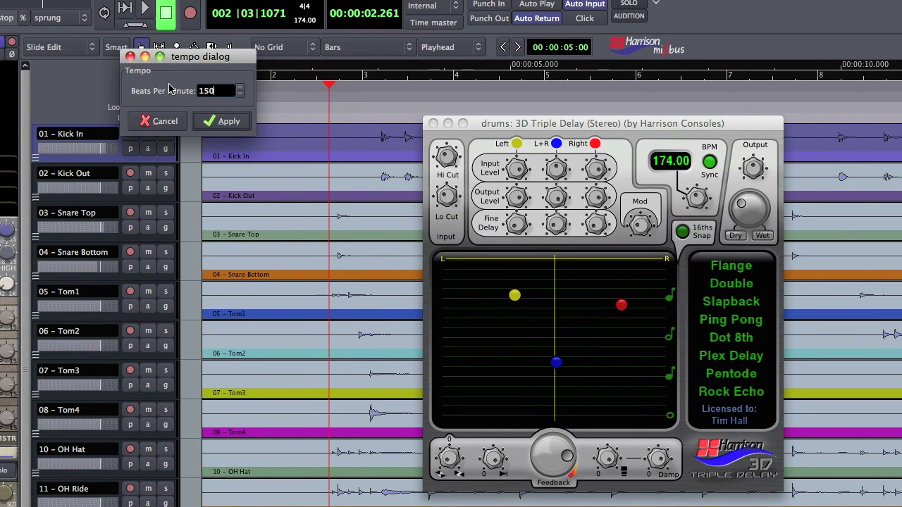
{"action": "key", "text": "Return"}
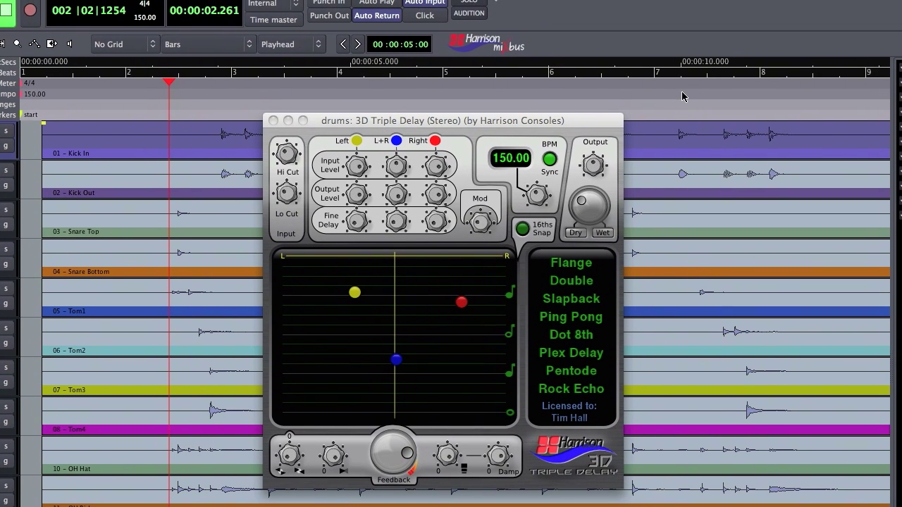
{"action": "left_click", "coordinate": [720, 73]}
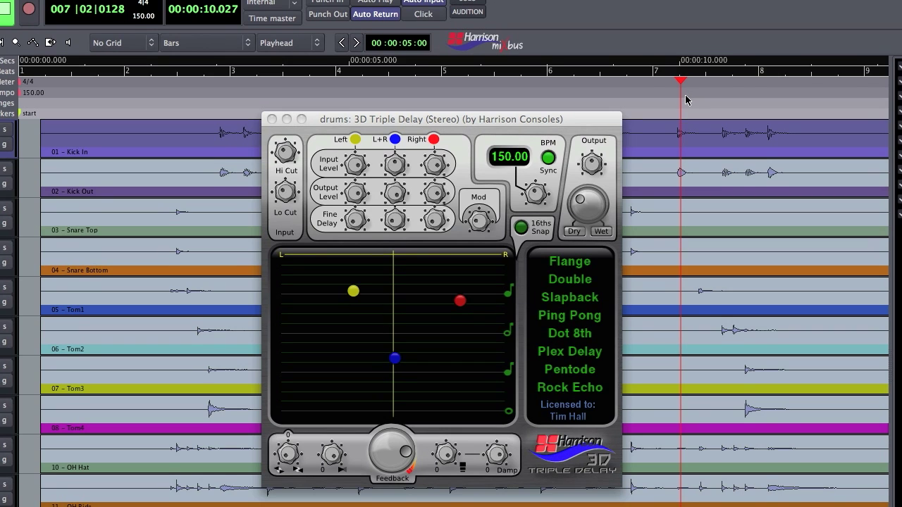
{"action": "right_click", "coordinate": [685, 98]}
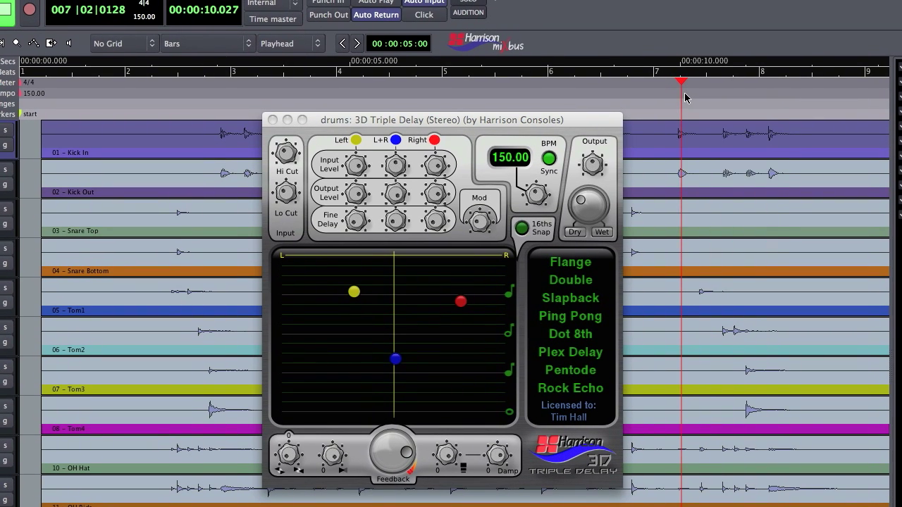
Step: Add a new 174 BPM tempo change at bar 7
{"action": "right_click", "coordinate": [687, 91]}
{"action": "left_click", "coordinate": [691, 101]}
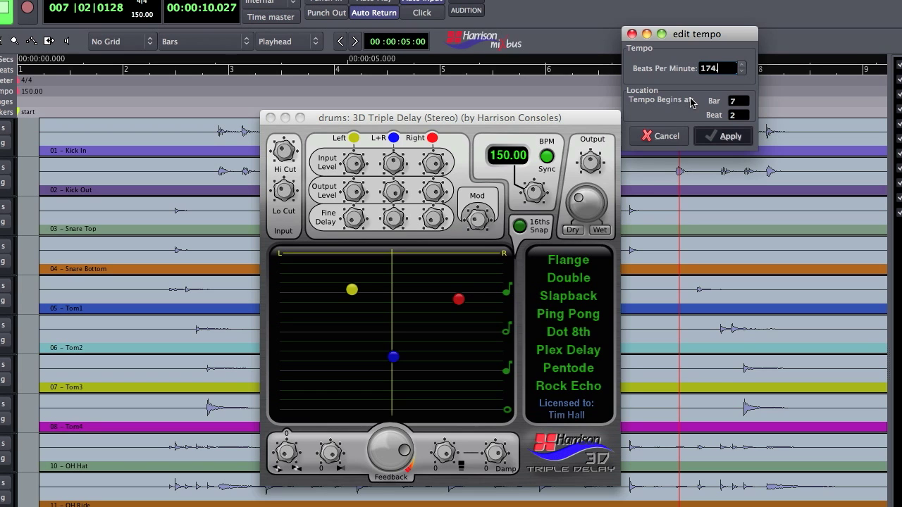
{"action": "type", "text": "174.00"}
{"action": "key", "text": "Return"}
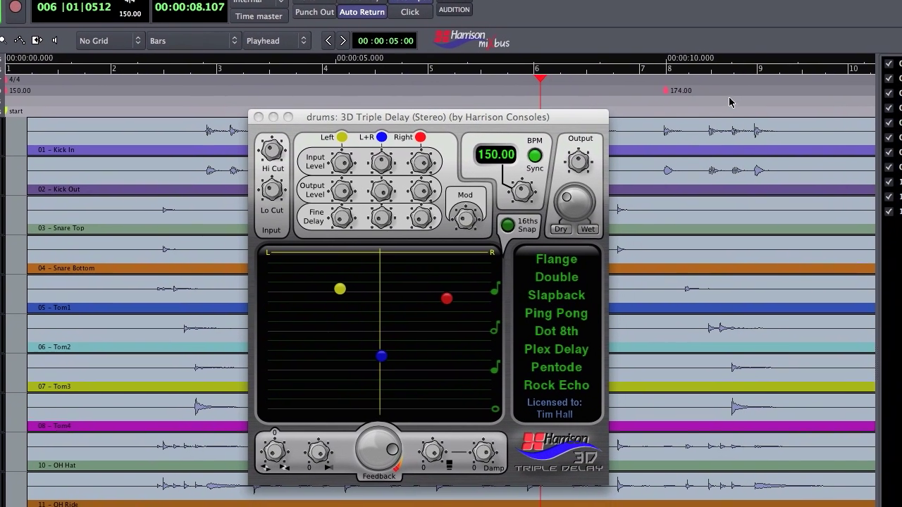
Step: Change the starting tempo marker from 150 to 174 BPM
{"action": "right_click", "coordinate": [671, 93]}
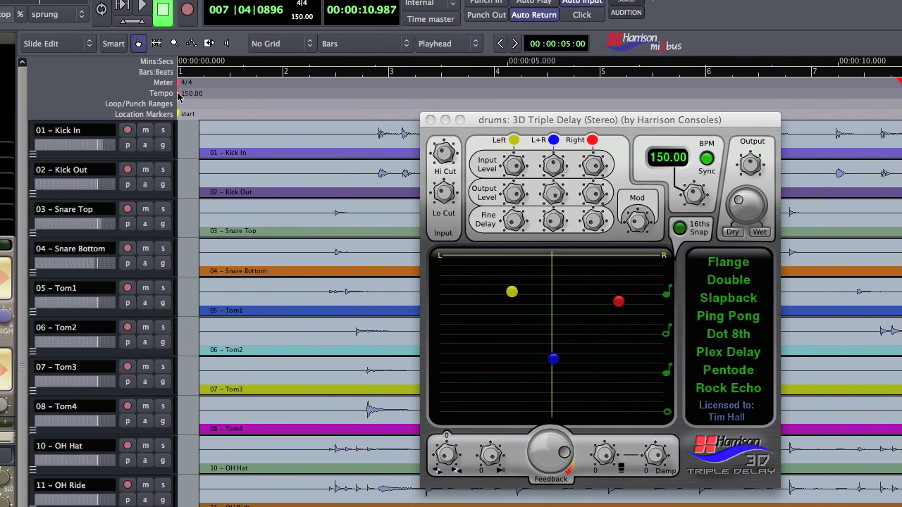
{"action": "right_click", "coordinate": [178, 97]}
{"action": "left_click", "coordinate": [201, 98]}
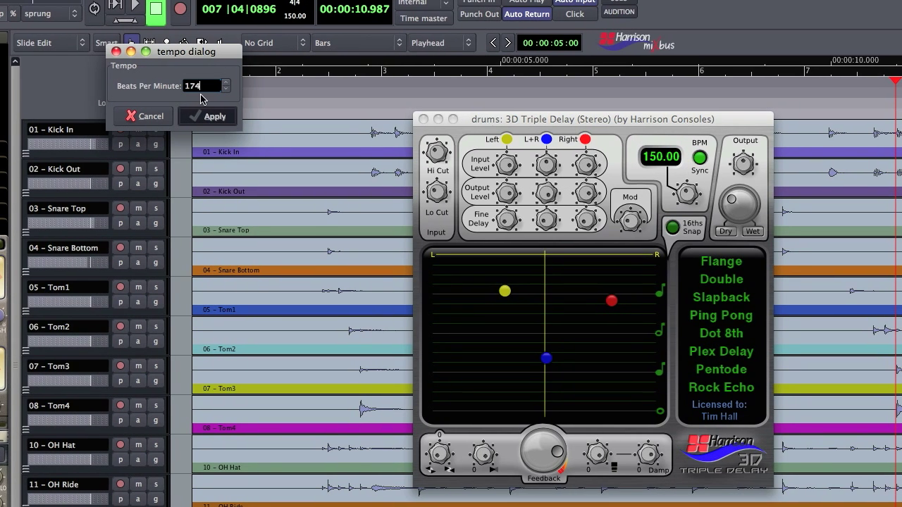
{"action": "type", "text": "174.00"}
{"action": "key", "text": "Return"}
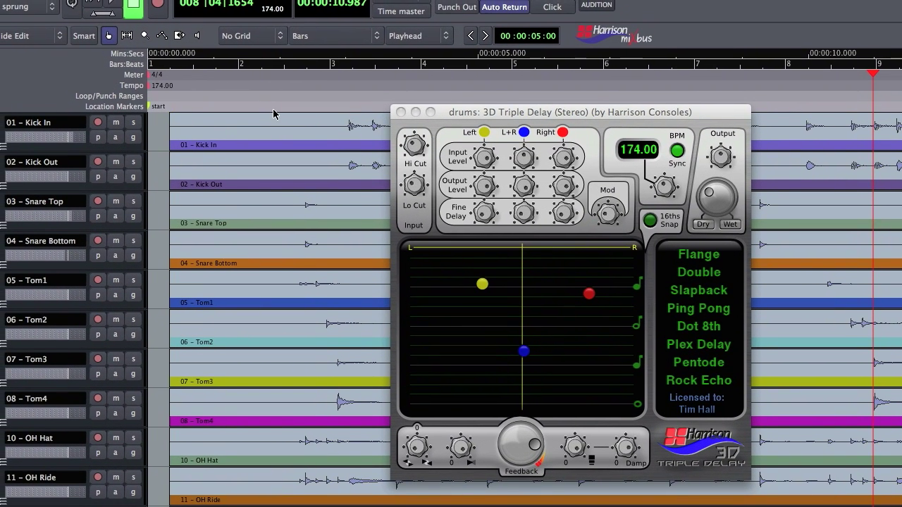
{"action": "left_click", "coordinate": [273, 112]}
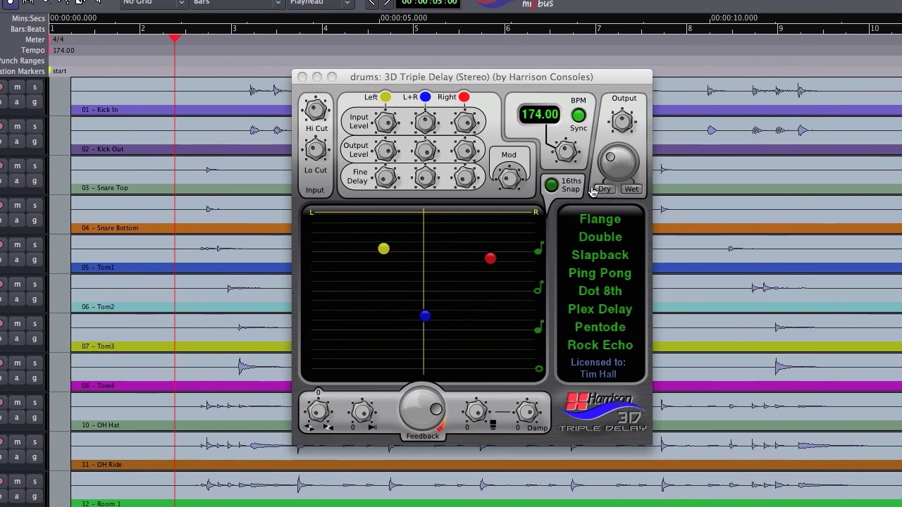
{"action": "mouse_move", "coordinate": [610, 188]}
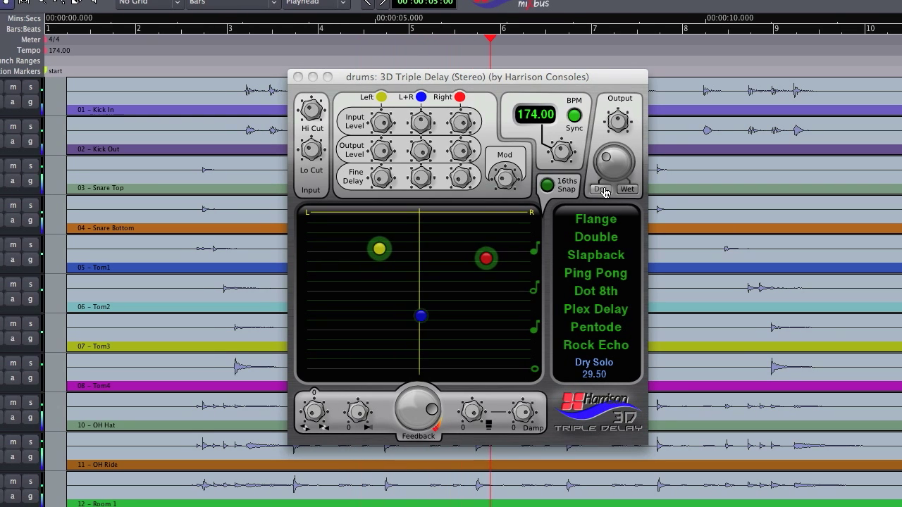
{"action": "left_click", "coordinate": [600, 189]}
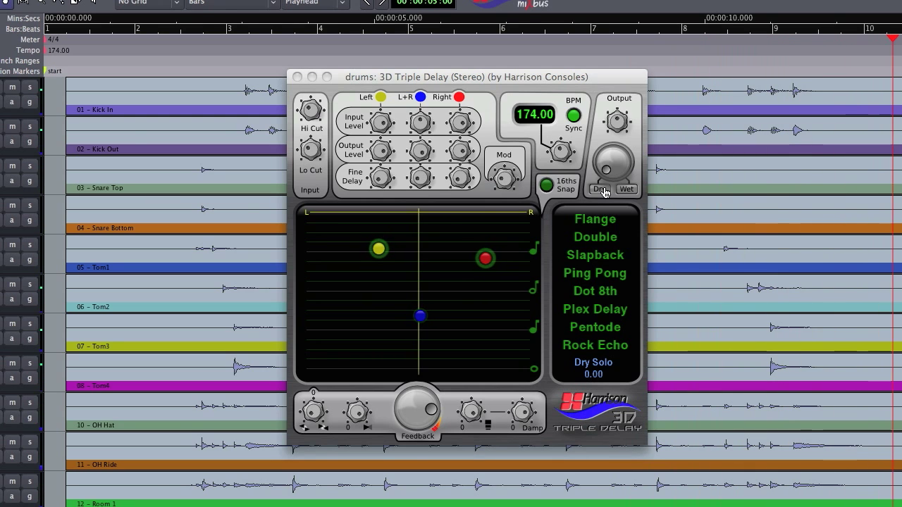
{"action": "scroll", "coordinate": [605, 192], "scroll_direction": "up", "scroll_amount": 5}
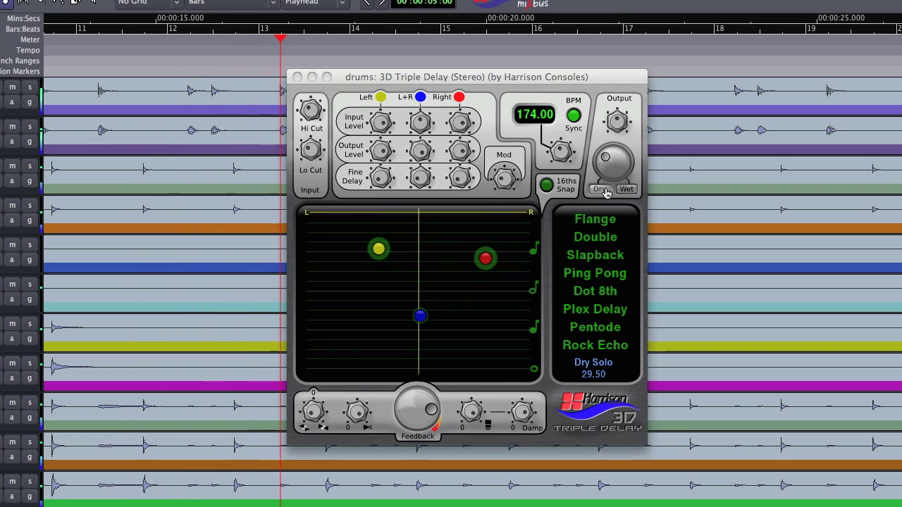
{"action": "left_click", "coordinate": [626, 191]}
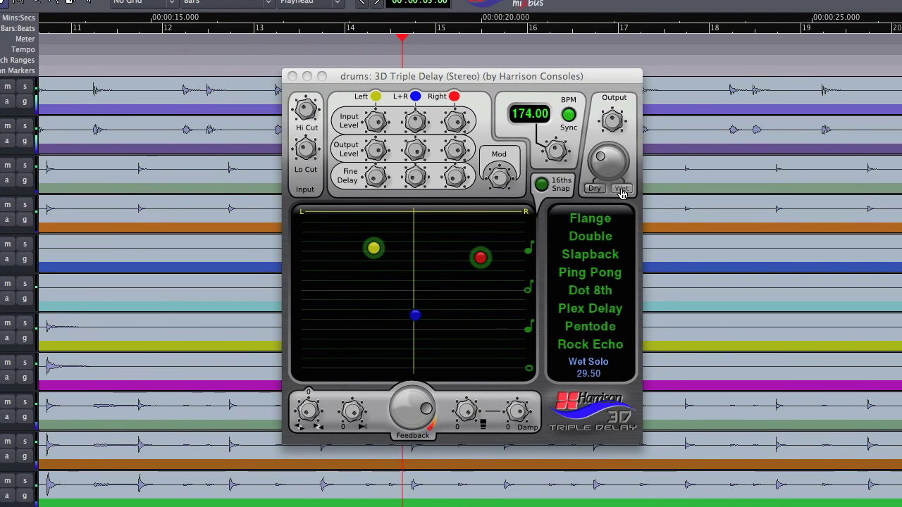
{"action": "left_click", "coordinate": [621, 191]}
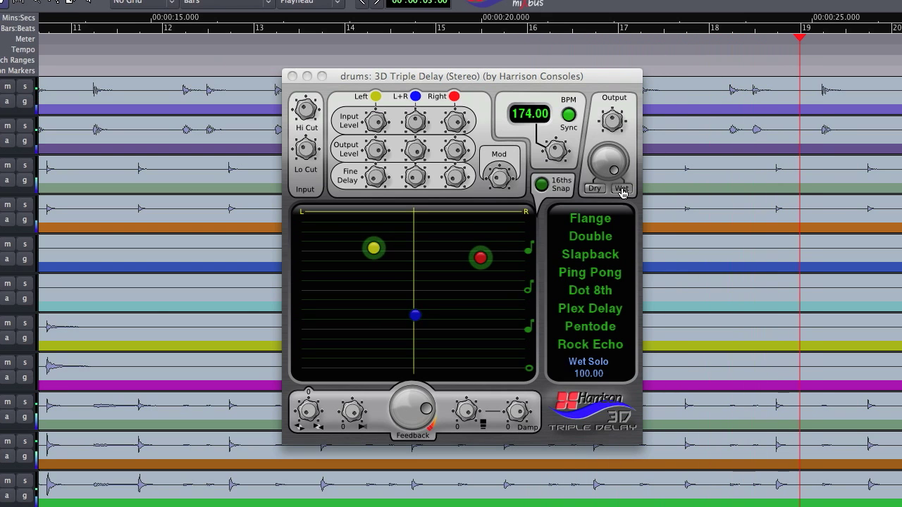
{"action": "left_click", "coordinate": [622, 191]}
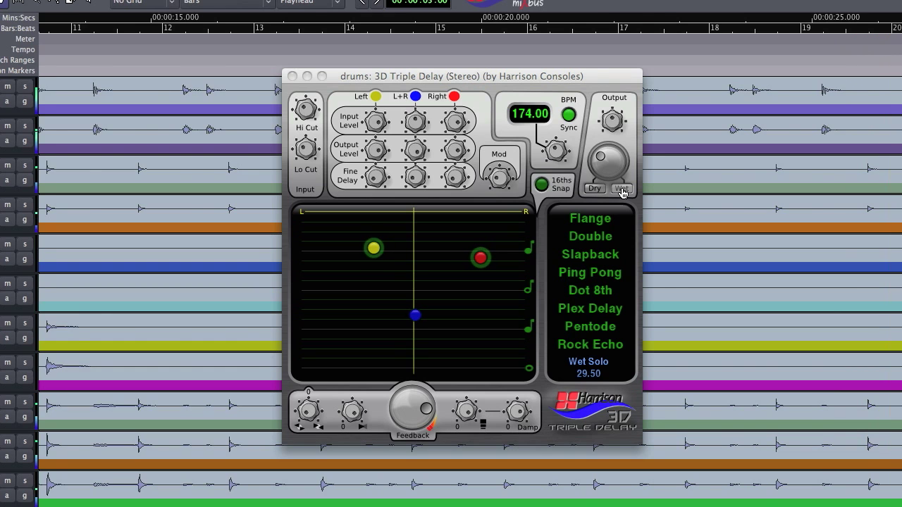
{"action": "left_click", "coordinate": [594, 191]}
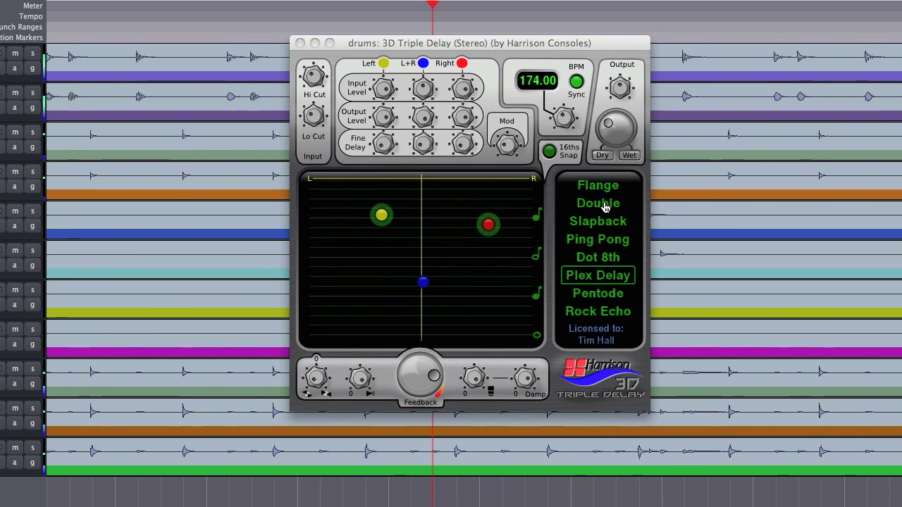
Step: Audition the Double, Flange, Slapback and Ping Pong delay presets, ending on Dot 8th
{"action": "left_click", "coordinate": [604, 206]}
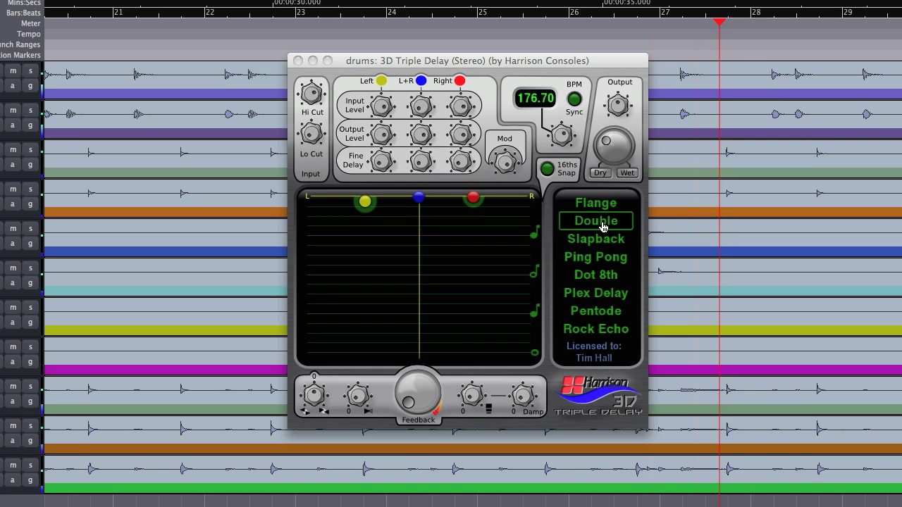
{"action": "left_click", "coordinate": [604, 210]}
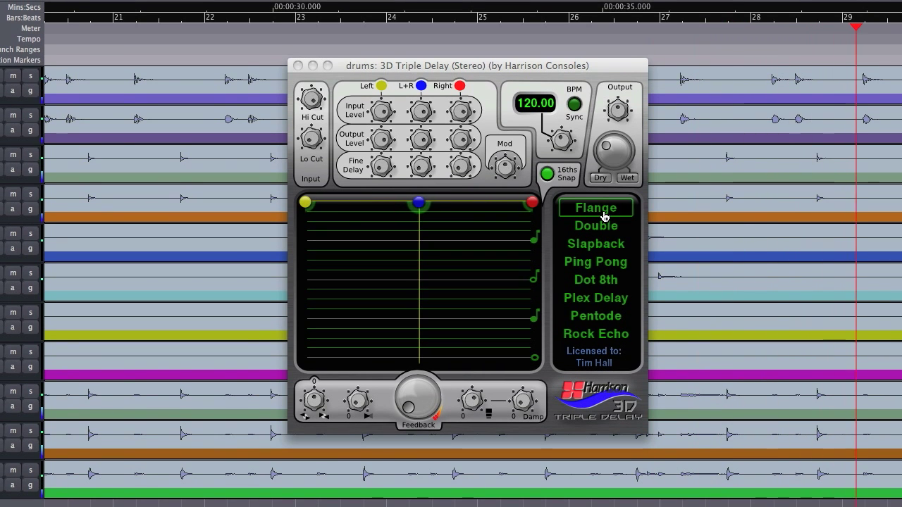
{"action": "left_click", "coordinate": [599, 226]}
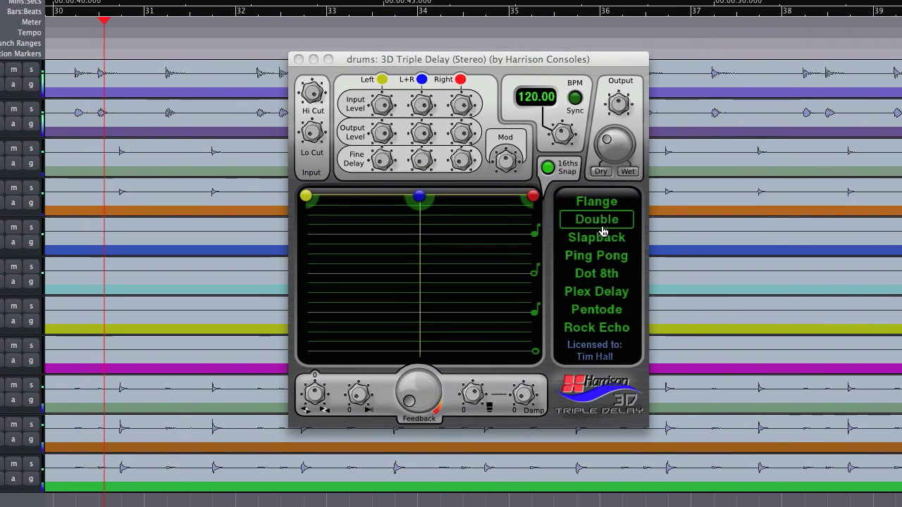
{"action": "left_click", "coordinate": [600, 247]}
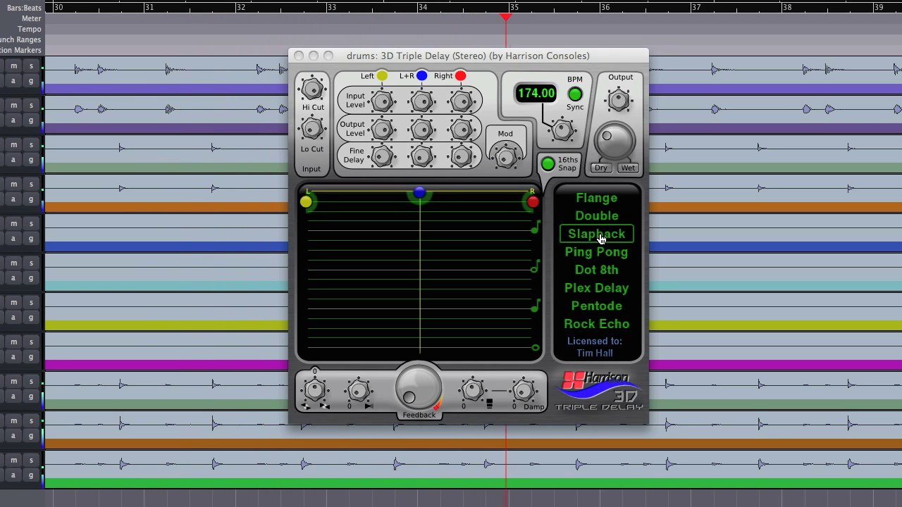
{"action": "left_click", "coordinate": [600, 255]}
{"action": "left_click", "coordinate": [598, 263]}
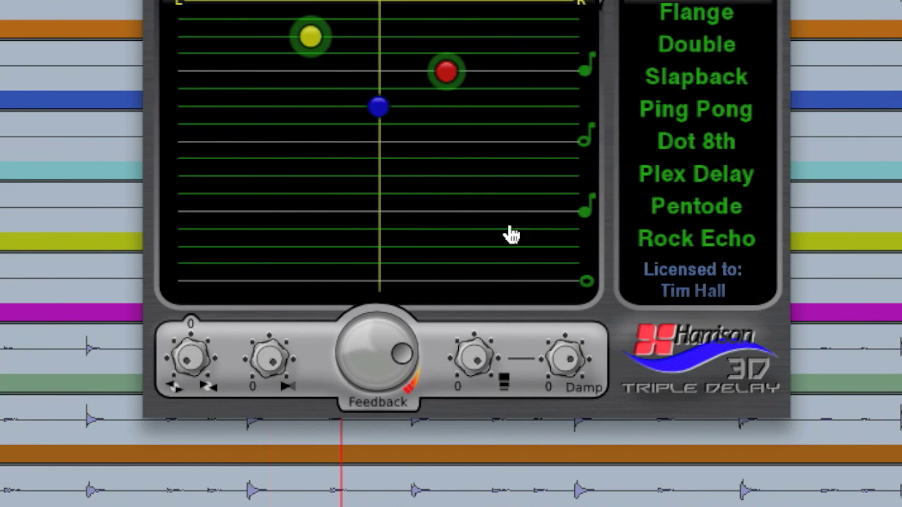
Step: Sweep the LCR feedback through negative and positive values, settling near 0.18
{"action": "mouse_move", "coordinate": [204, 372]}
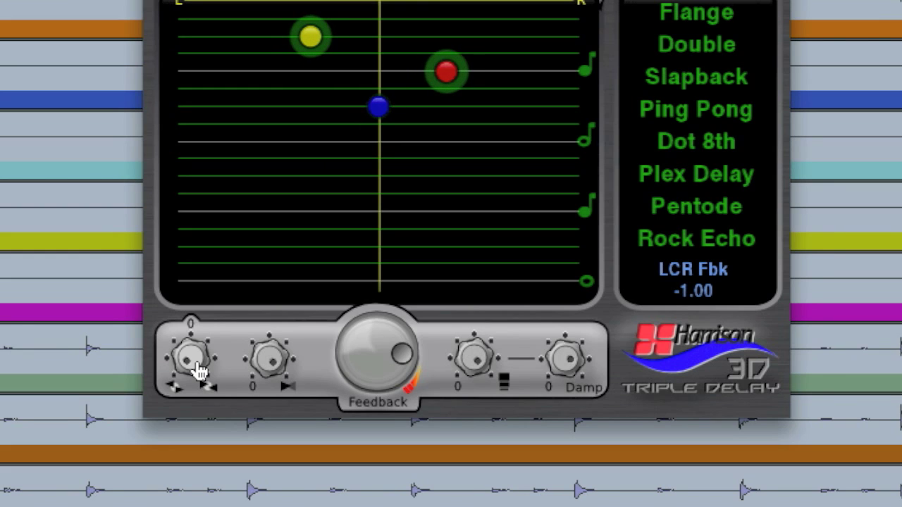
{"action": "scroll", "coordinate": [200, 370], "scroll_direction": "up", "scroll_amount": 3}
{"action": "scroll", "coordinate": [200, 370], "scroll_direction": "up", "scroll_amount": 6}
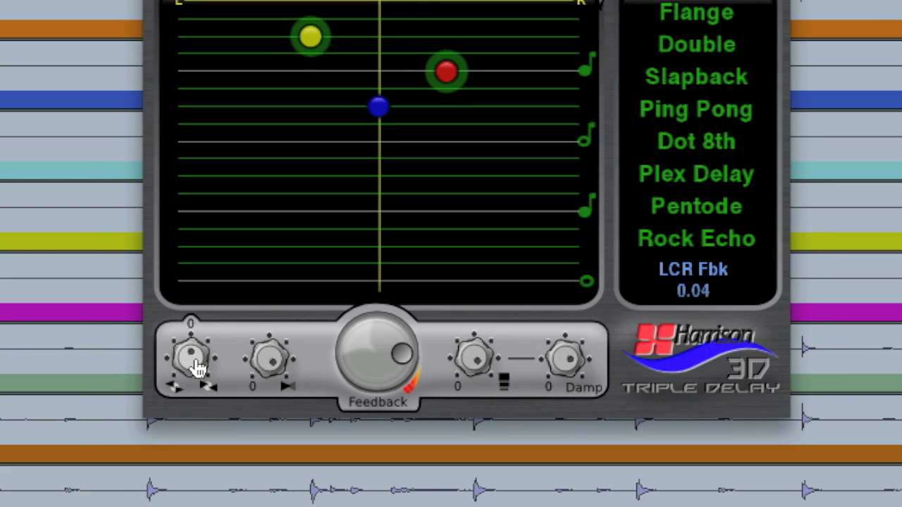
{"action": "scroll", "coordinate": [200, 369], "scroll_direction": "up", "scroll_amount": 1}
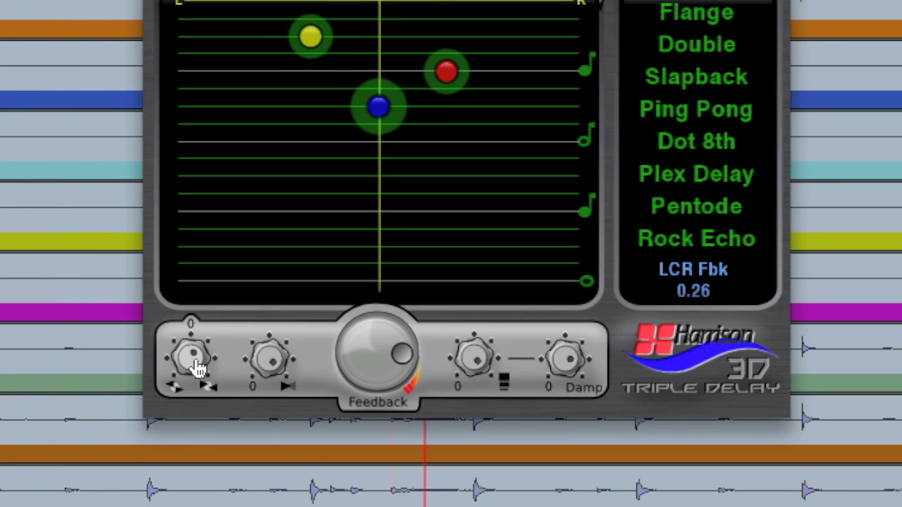
{"action": "scroll", "coordinate": [200, 369], "scroll_direction": "down", "scroll_amount": 3}
{"action": "scroll", "coordinate": [200, 369], "scroll_direction": "down", "scroll_amount": 2}
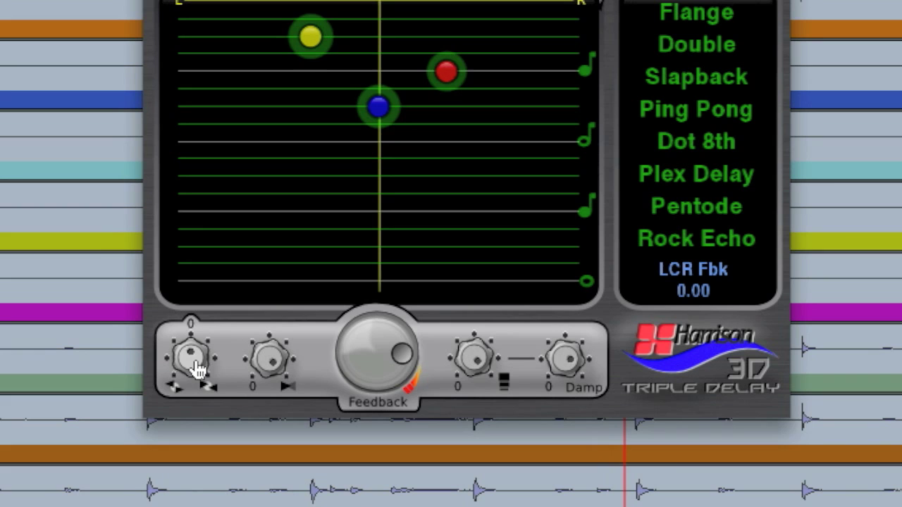
{"action": "scroll", "coordinate": [201, 369], "scroll_direction": "down", "scroll_amount": 2}
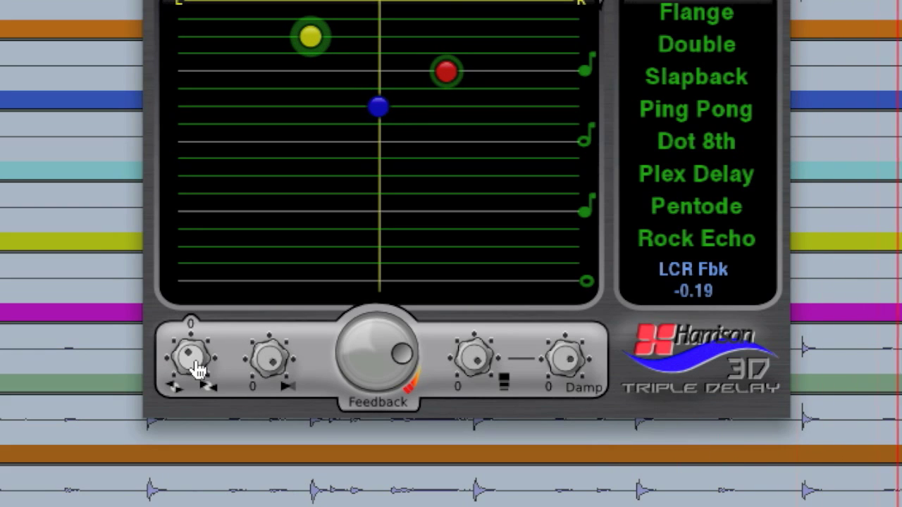
{"action": "scroll", "coordinate": [200, 369], "scroll_direction": "up", "scroll_amount": 9}
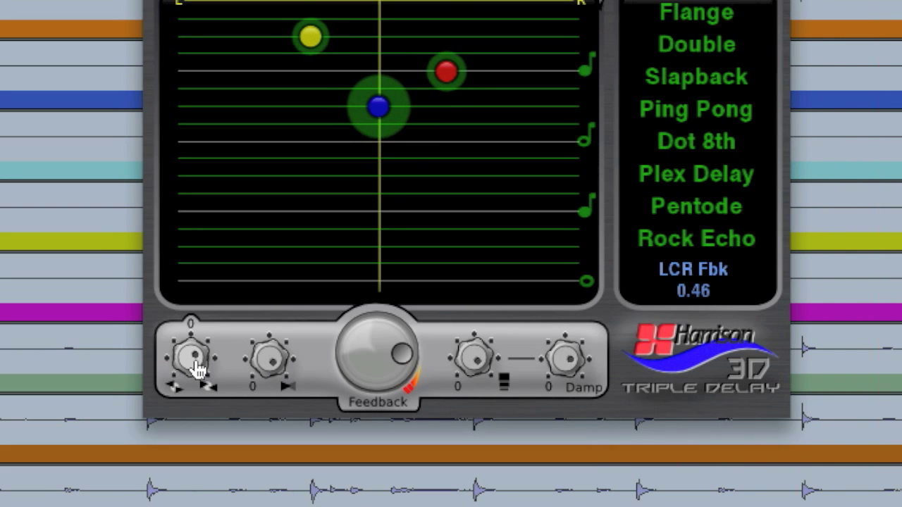
{"action": "scroll", "coordinate": [200, 369], "scroll_direction": "down", "scroll_amount": 1}
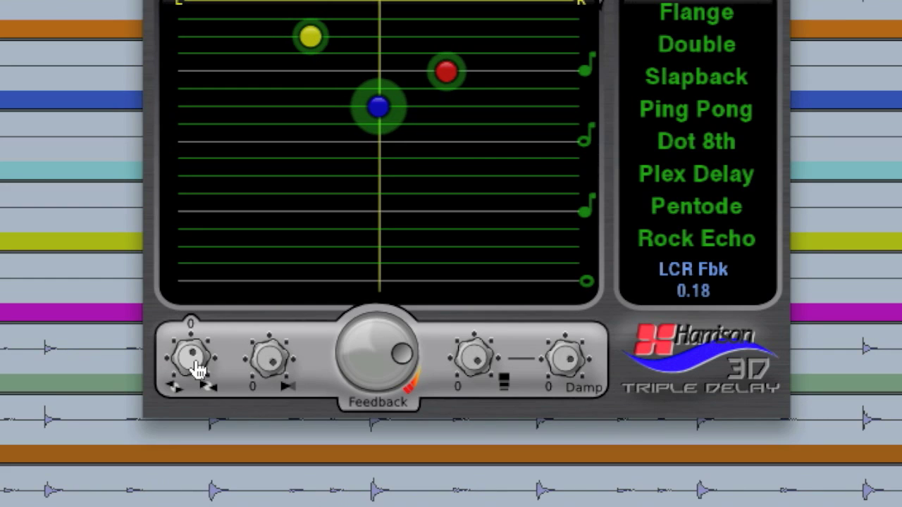
{"action": "mouse_move", "coordinate": [261, 369]}
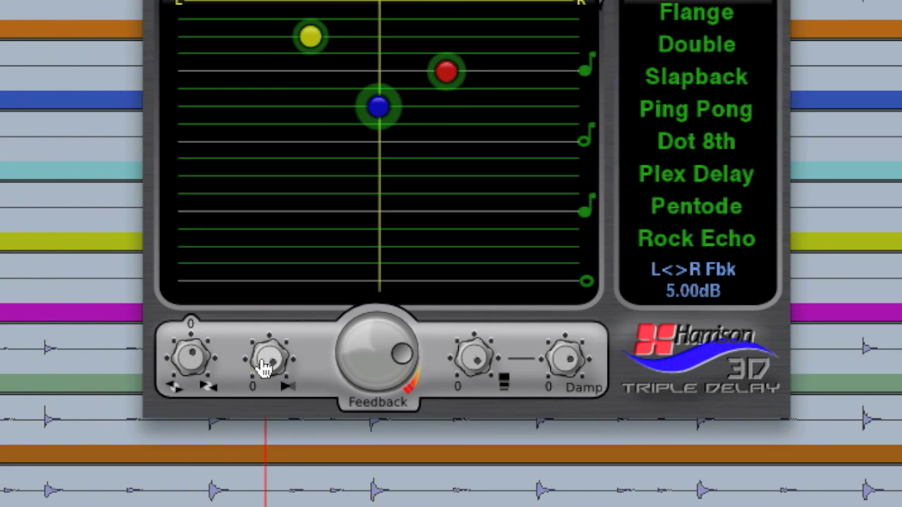
Step: Sweep the L<>R cross feedback down, then back up to 4.55 dB
{"action": "scroll", "coordinate": [263, 369], "scroll_direction": "down", "scroll_amount": 5}
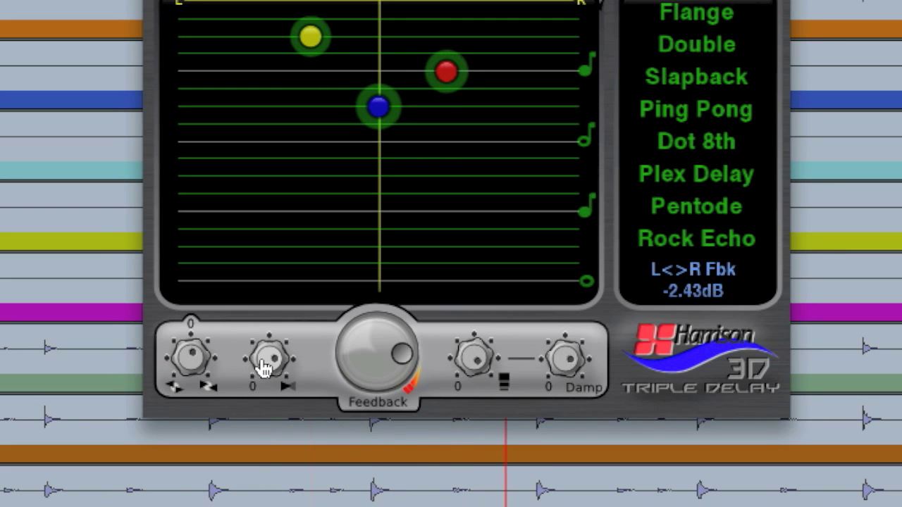
{"action": "scroll", "coordinate": [266, 372], "scroll_direction": "up", "scroll_amount": 4}
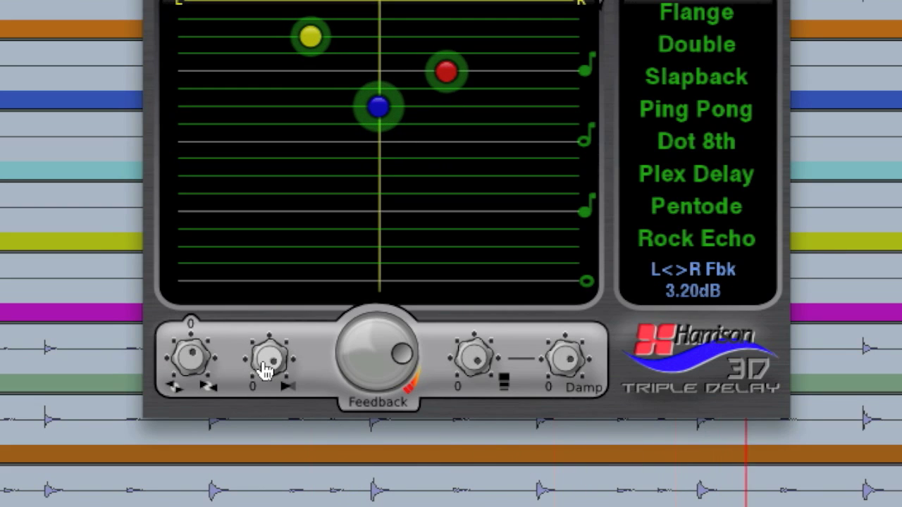
{"action": "scroll", "coordinate": [266, 371], "scroll_direction": "up", "scroll_amount": 1}
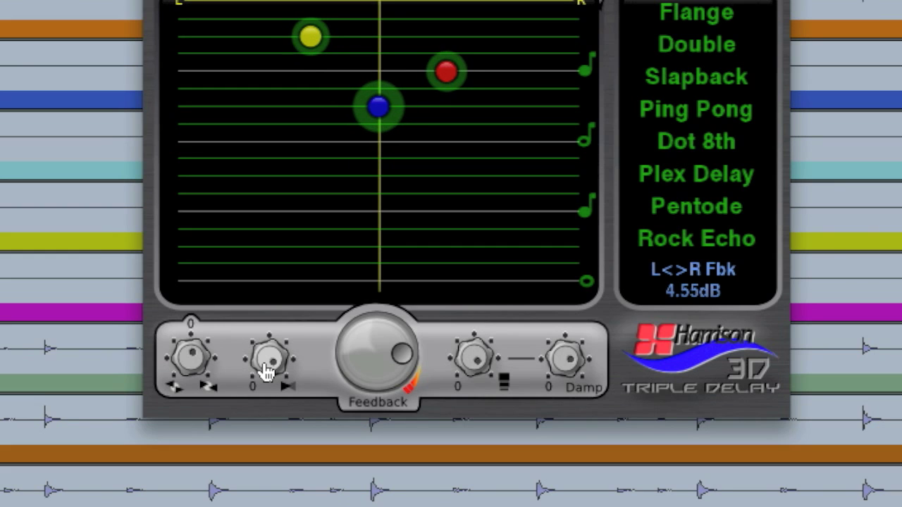
{"action": "mouse_move", "coordinate": [477, 368]}
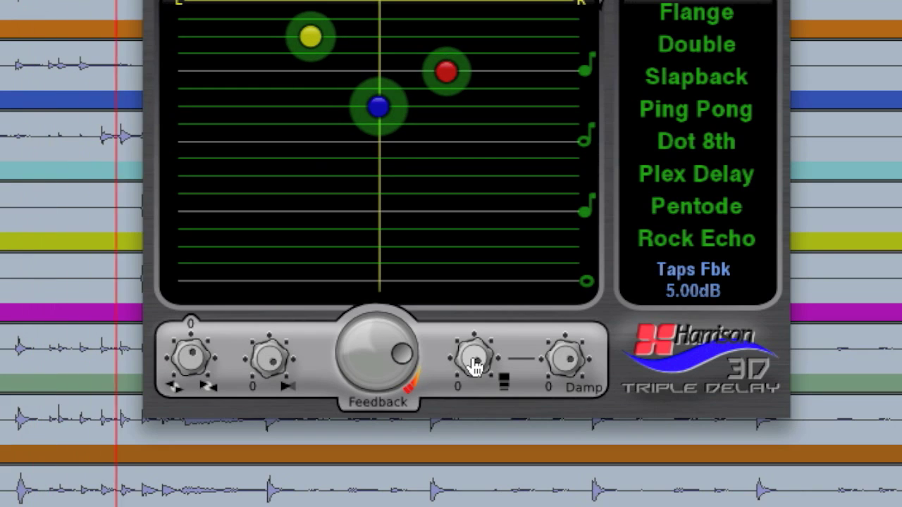
Step: Sweep the Taps feedback down to about -8.7 dB and back up near 0.72 dB
{"action": "scroll", "coordinate": [476, 368], "scroll_direction": "down", "scroll_amount": 15}
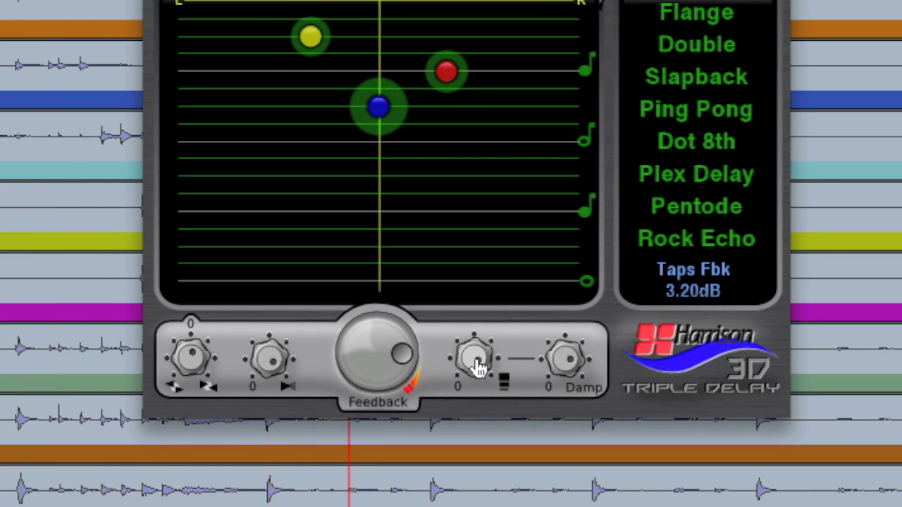
{"action": "scroll", "coordinate": [477, 370], "scroll_direction": "up", "scroll_amount": 5}
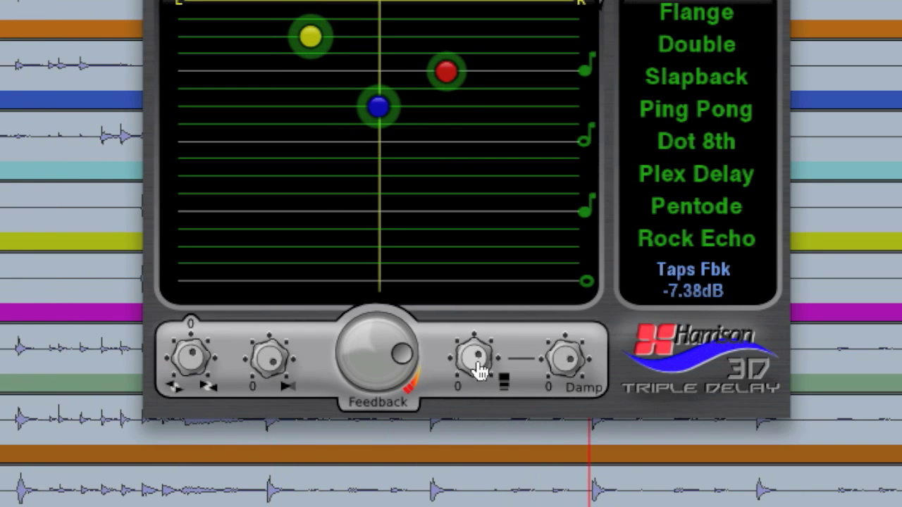
{"action": "scroll", "coordinate": [478, 370], "scroll_direction": "up", "scroll_amount": 6}
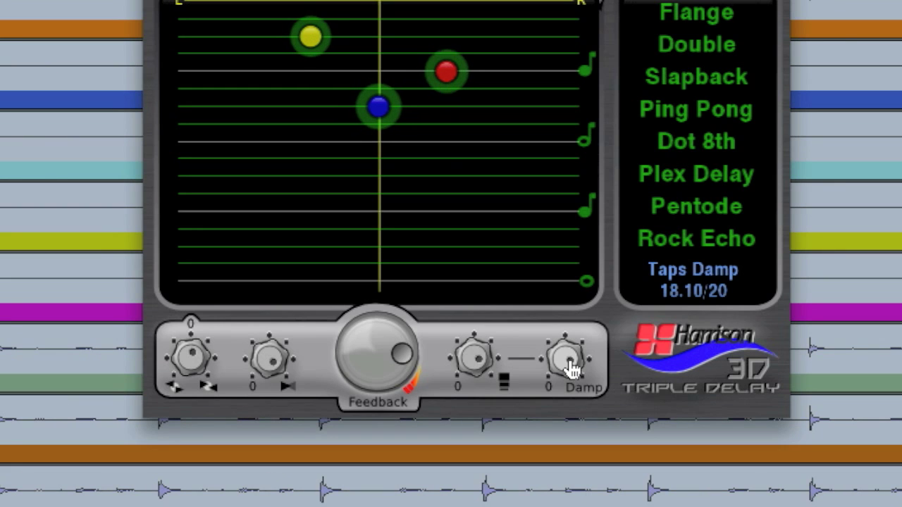
Step: Lower the Taps damping from 18.10 to about 14.90 out of 20
{"action": "scroll", "coordinate": [571, 370], "scroll_direction": "down", "scroll_amount": 8}
{"action": "scroll", "coordinate": [571, 370], "scroll_direction": "up", "scroll_amount": 2}
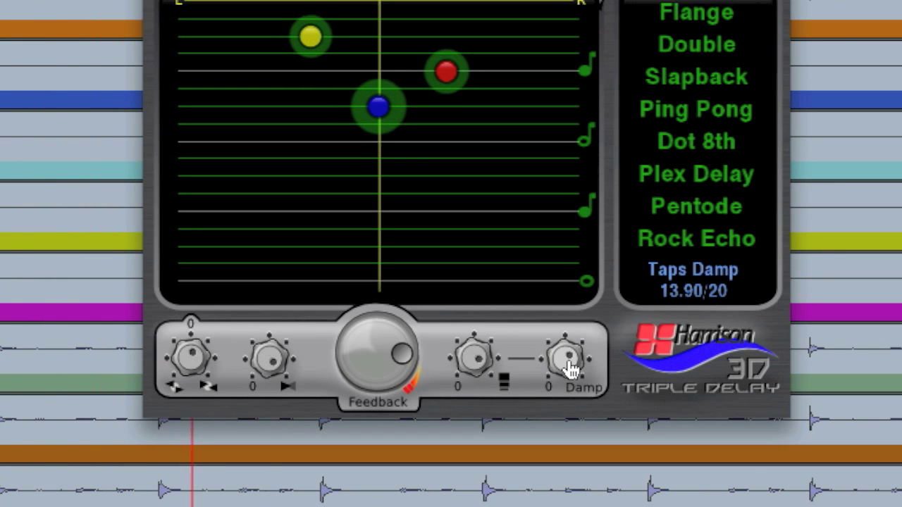
{"action": "scroll", "coordinate": [571, 370], "scroll_direction": "up", "scroll_amount": 4}
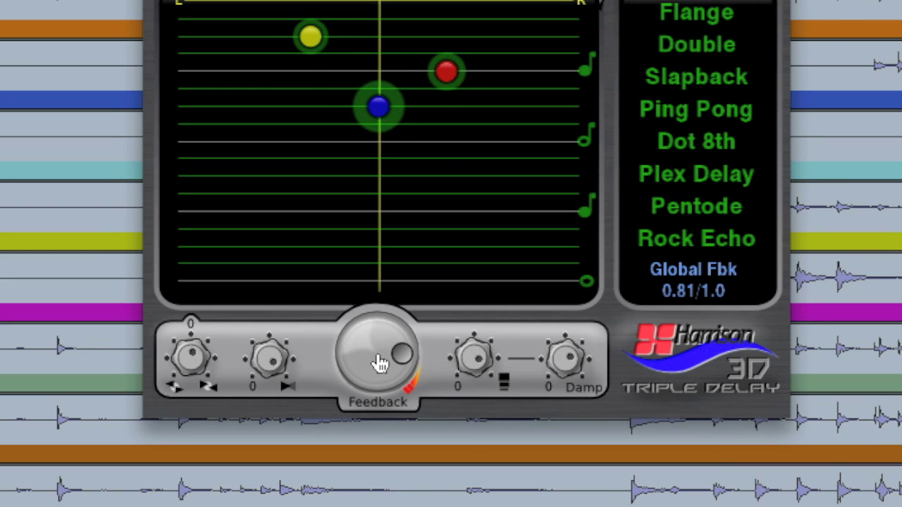
Step: Nudge the drums 3D Triple Delay's Global Fbk knob from 0.81 up to 0.86/1.0
{"action": "scroll", "coordinate": [380, 365], "scroll_direction": "up", "scroll_amount": 2}
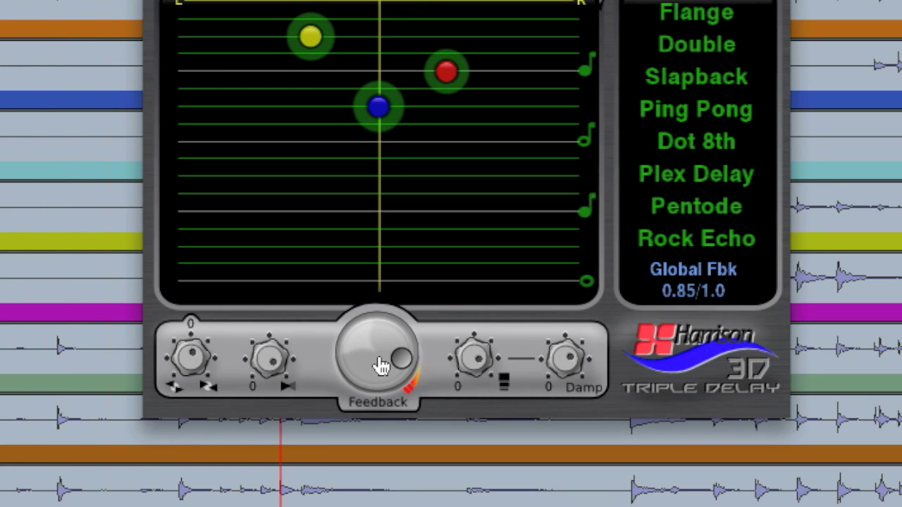
{"action": "scroll", "coordinate": [381, 365], "scroll_direction": "up", "scroll_amount": 1}
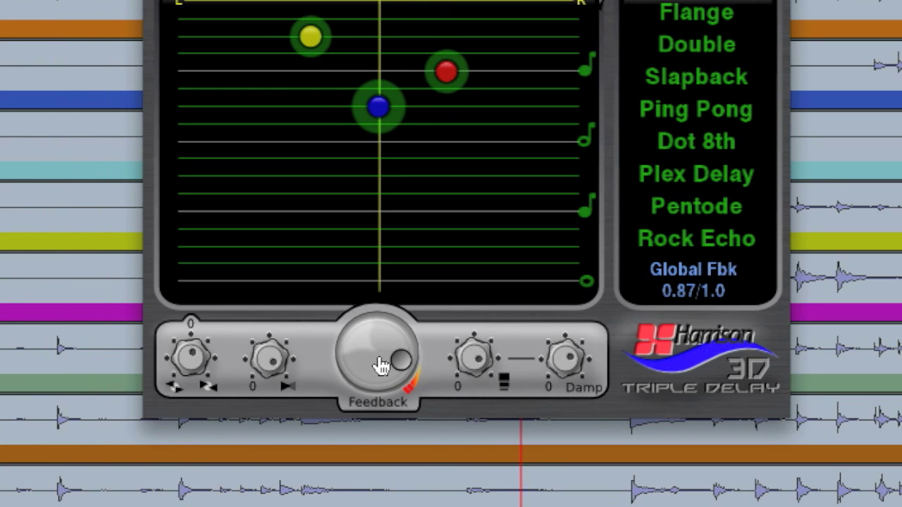
{"action": "scroll", "coordinate": [381, 366], "scroll_direction": "up", "scroll_amount": 1}
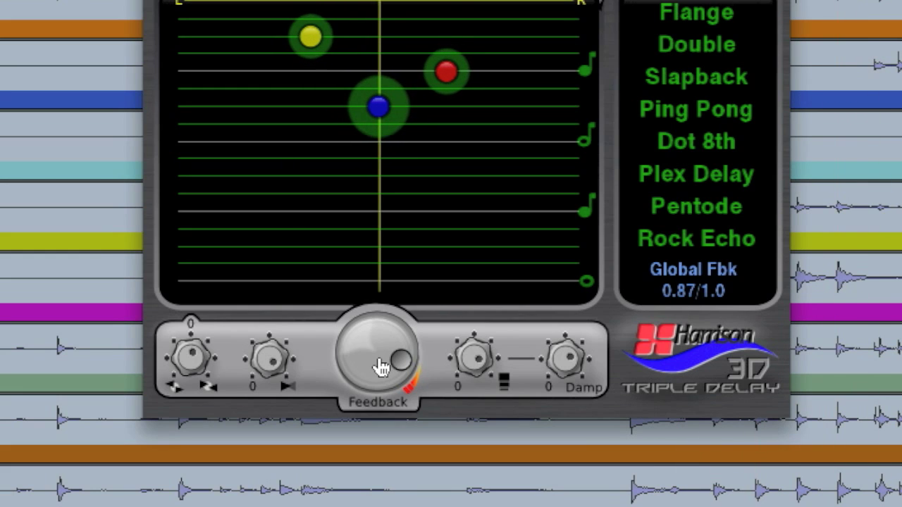
{"action": "scroll", "coordinate": [381, 367], "scroll_direction": "down", "scroll_amount": 1}
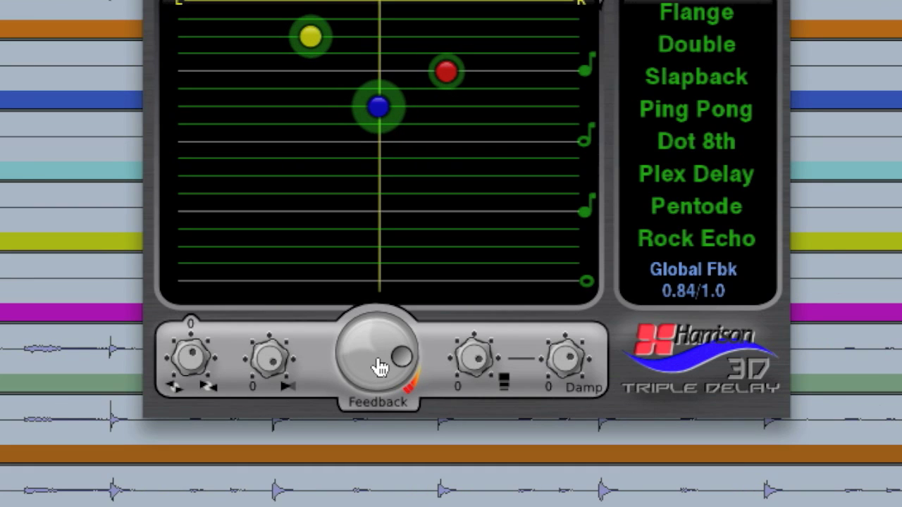
{"action": "scroll", "coordinate": [378, 366], "scroll_direction": "down", "scroll_amount": 1}
{"action": "scroll", "coordinate": [378, 366], "scroll_direction": "up", "scroll_amount": 1}
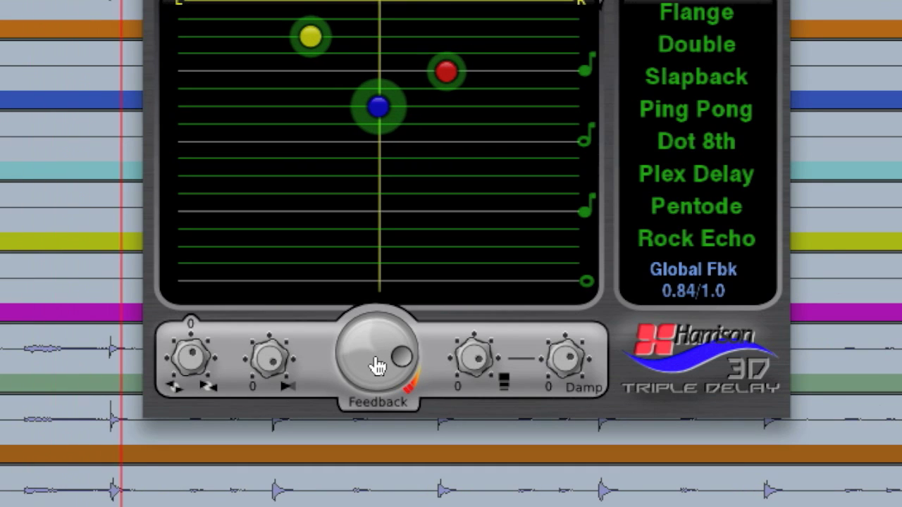
{"action": "scroll", "coordinate": [379, 366], "scroll_direction": "up", "scroll_amount": 2}
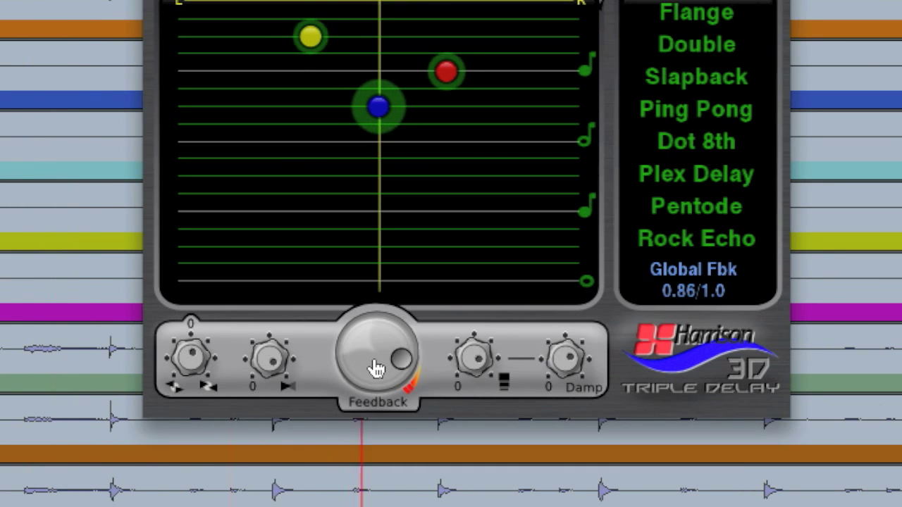